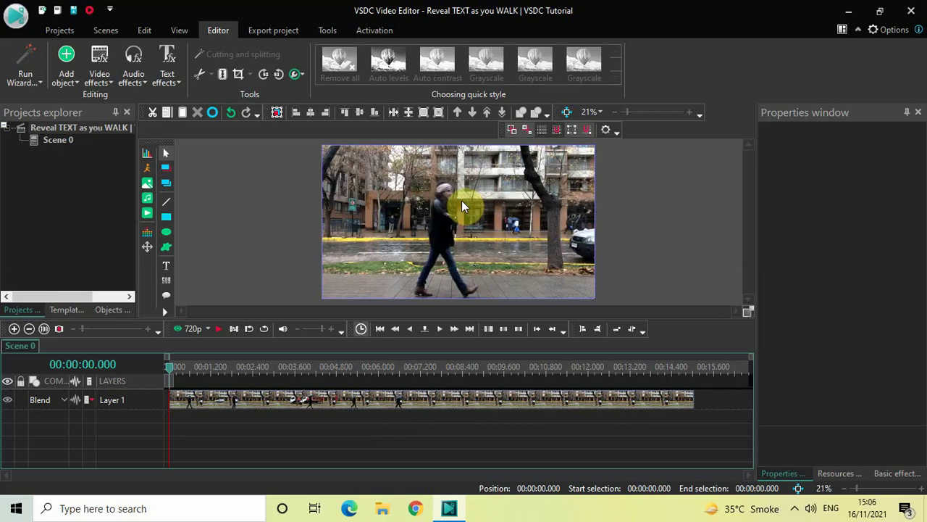
Play and pause the street footage to preview the walker's timing
key("XF86MonBrightnessDown")
key("space")
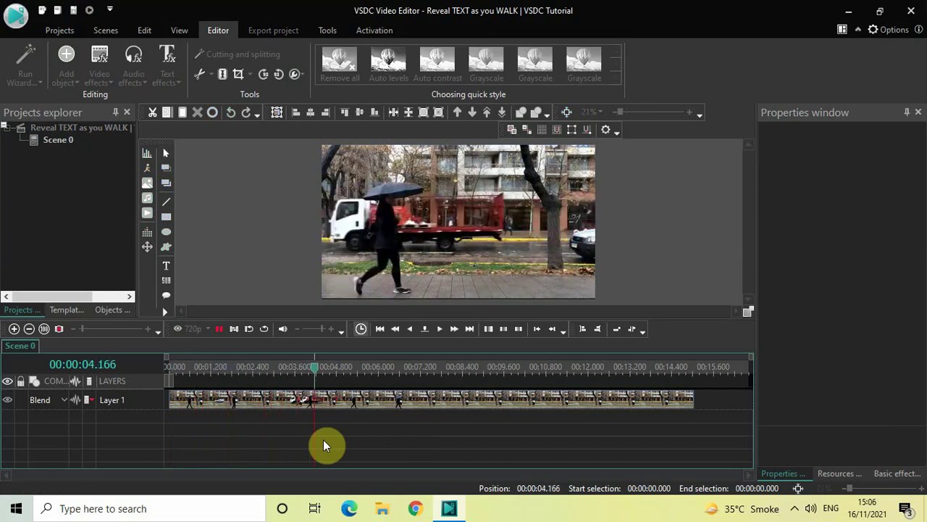
key("space")
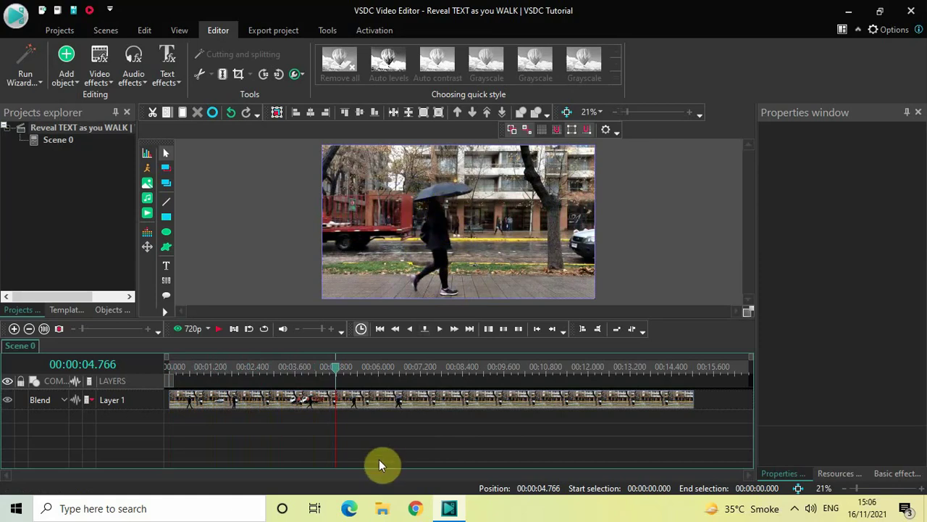
key("space")
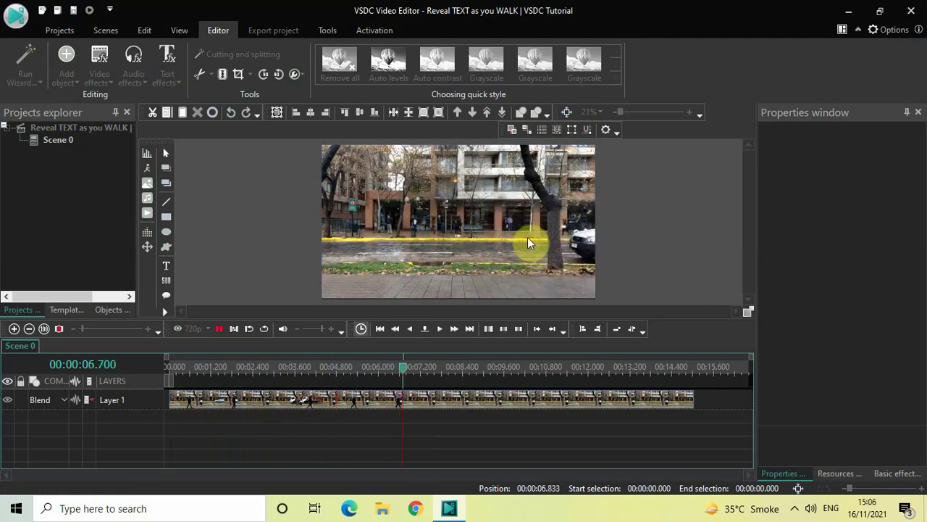
key("space")
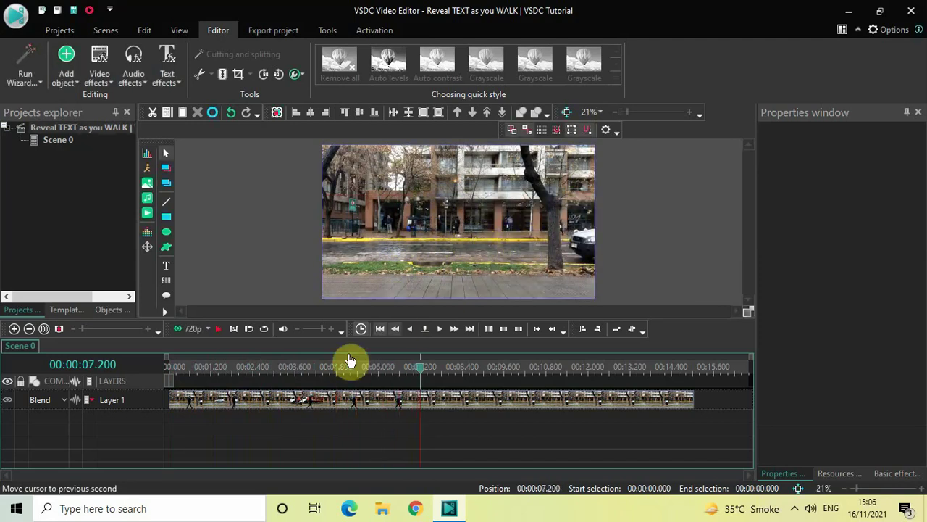
Place the playhead at 00:00:04.333, where the umbrella walker passes the truck
left_click(272, 368)
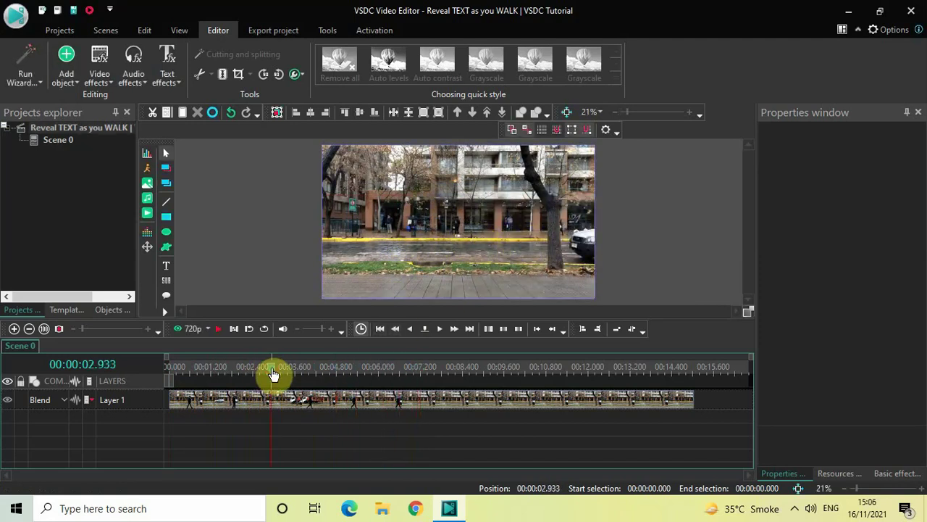
left_click_drag(273, 375, 323, 372)
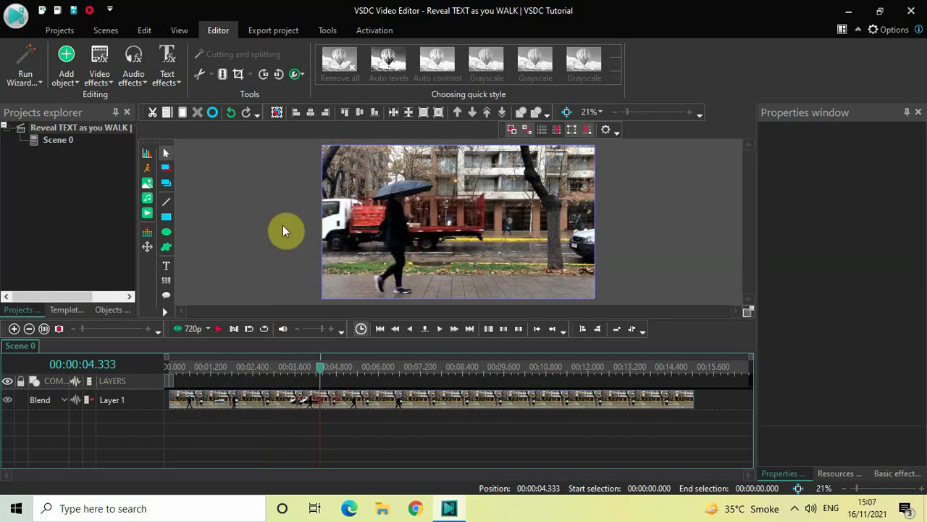
key("space")
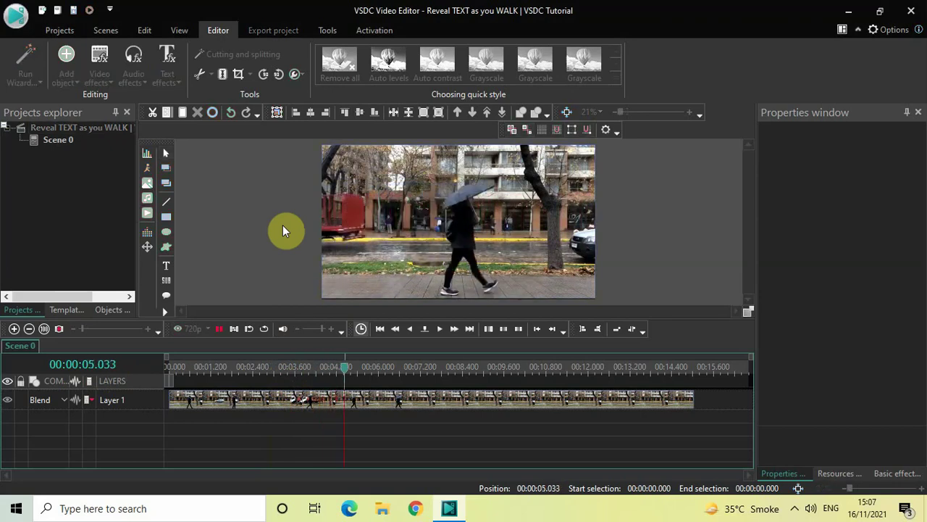
key("space")
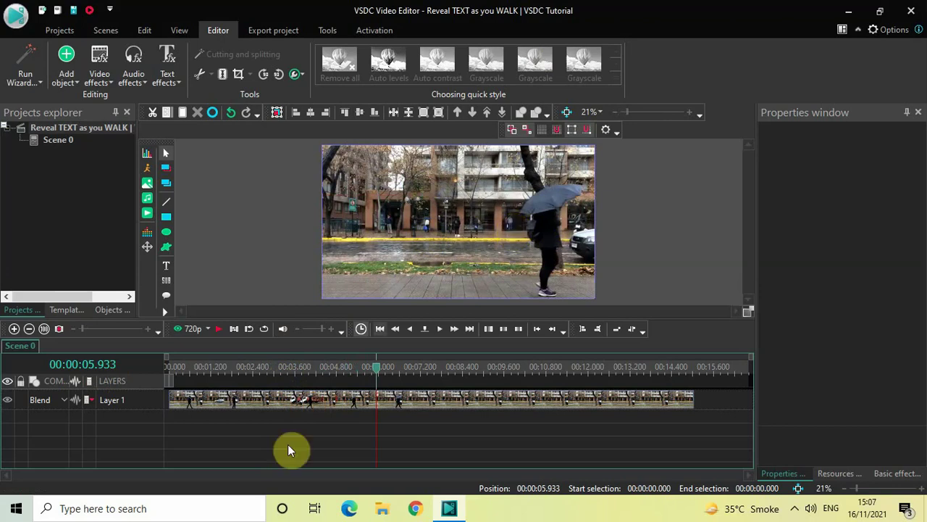
left_click(316, 366)
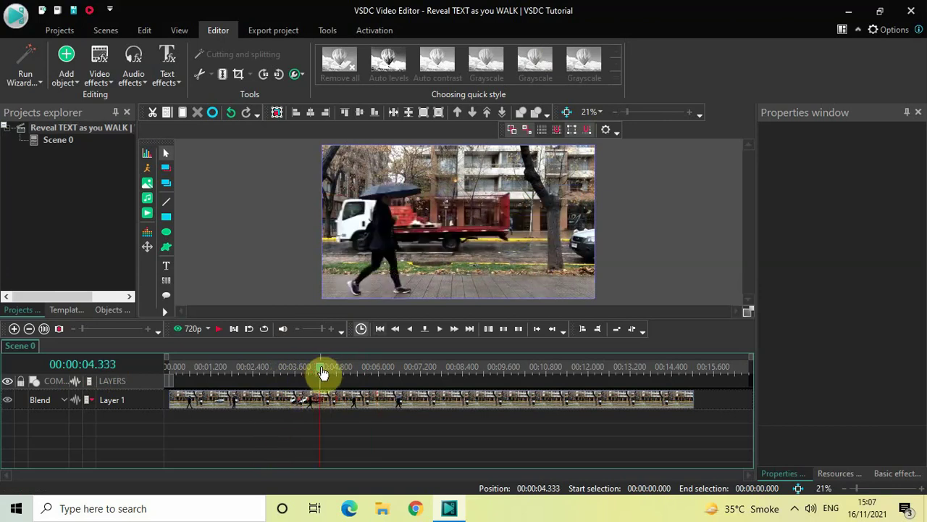
left_click(321, 369)
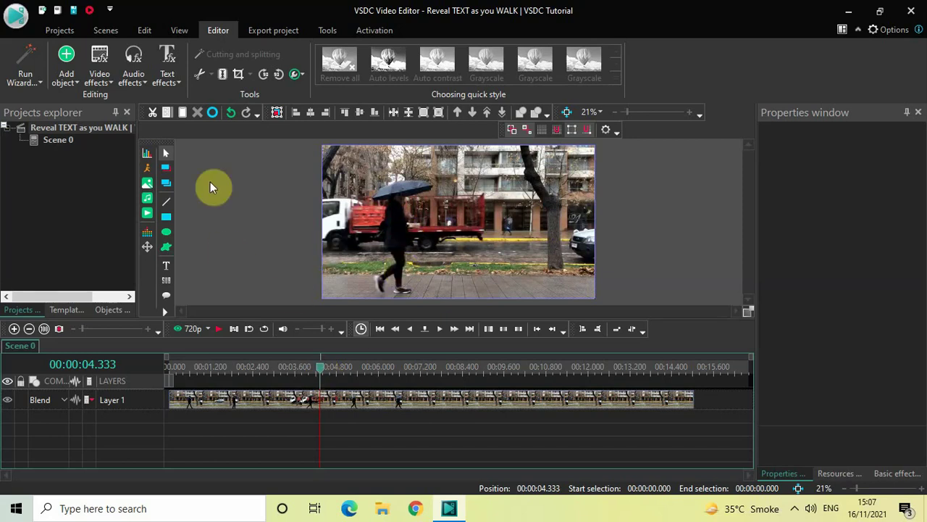
Insert a text object at 4.333 s, draw its box mid-frame, and type WALK
left_click(68, 76)
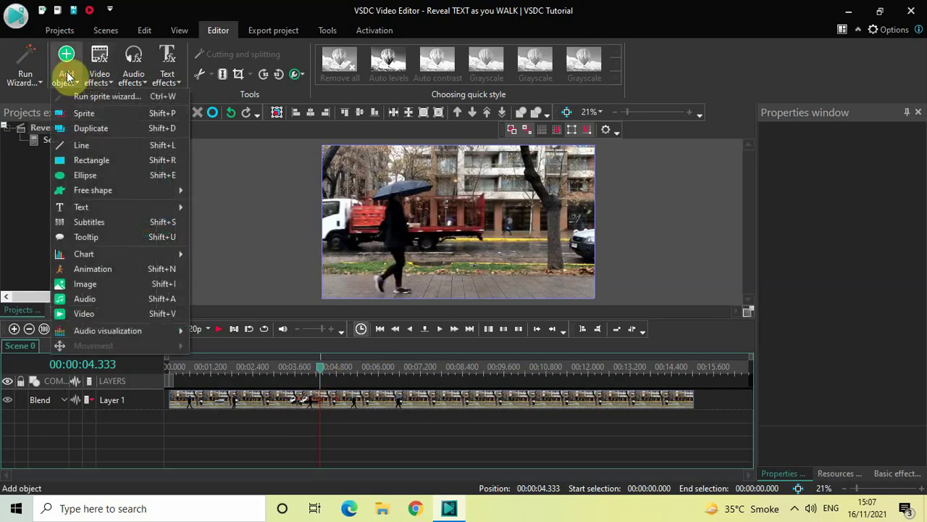
mouse_move(82, 207)
left_click(232, 205)
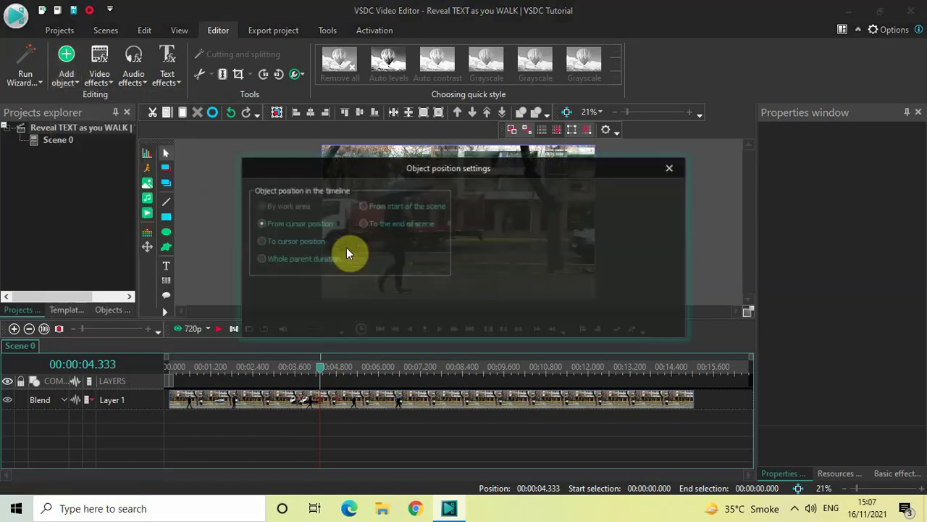
left_click(588, 318)
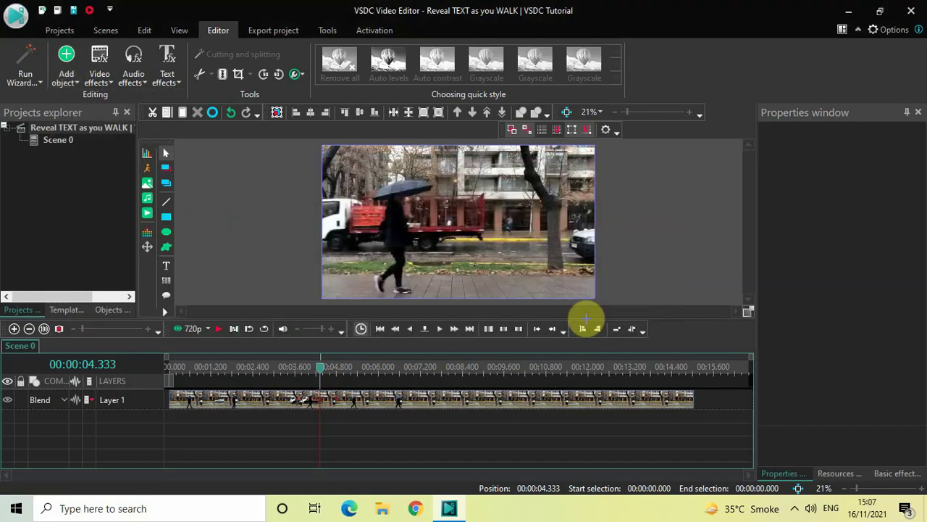
left_click(437, 220)
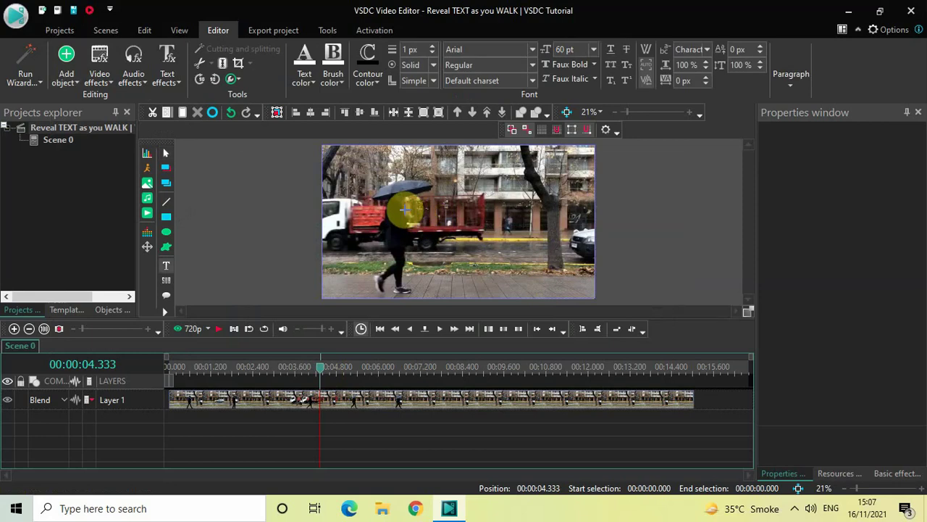
left_click_drag(406, 210, 522, 237)
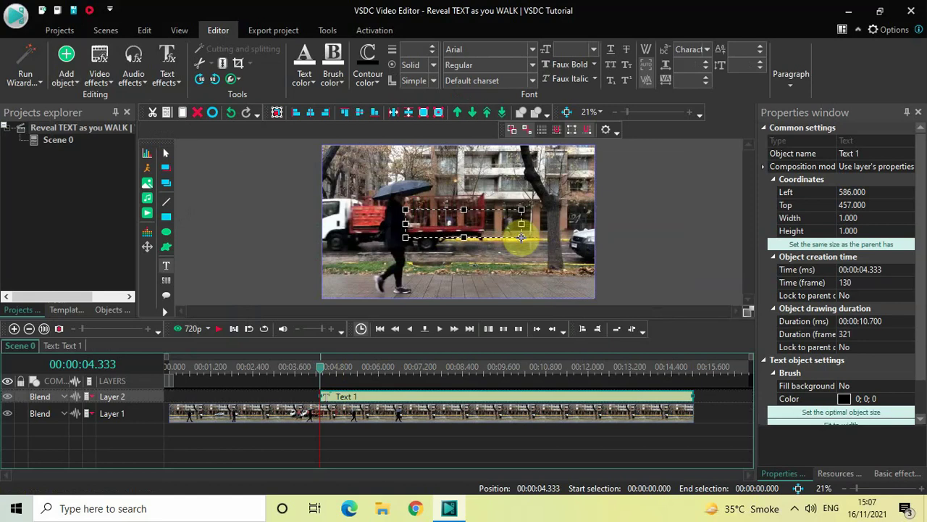
left_click_drag(522, 237, 522, 237)
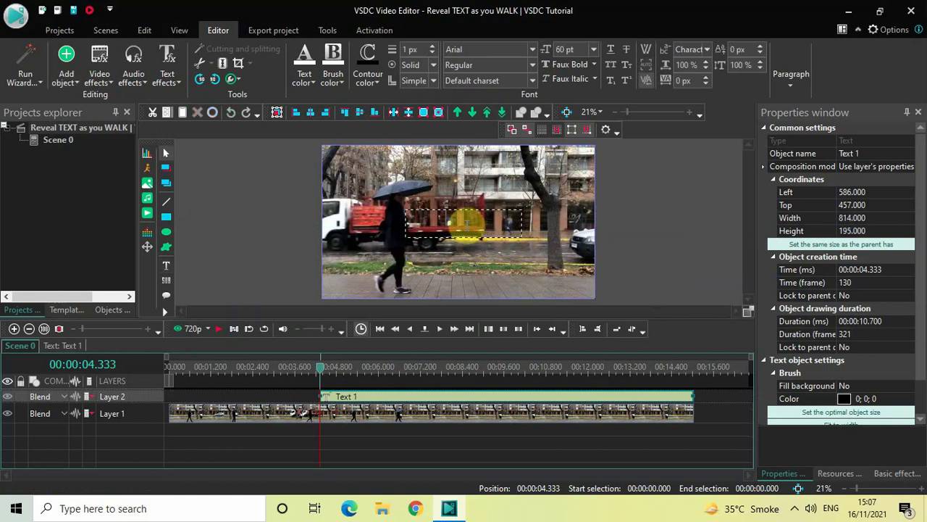
key("Caps_Lock")
type("WALK")
Centre the WALK text horizontally and vertically within its box
key("ctrl+a")
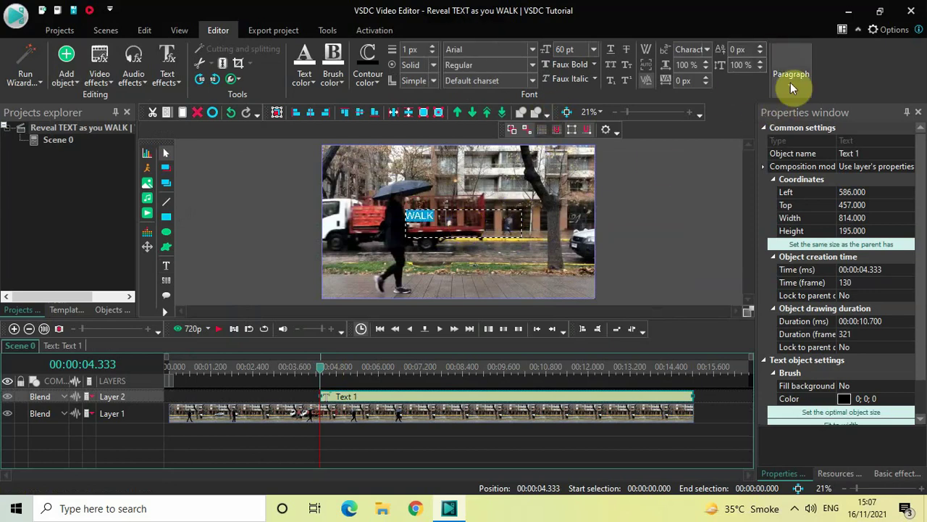
left_click(790, 83)
left_click(768, 111)
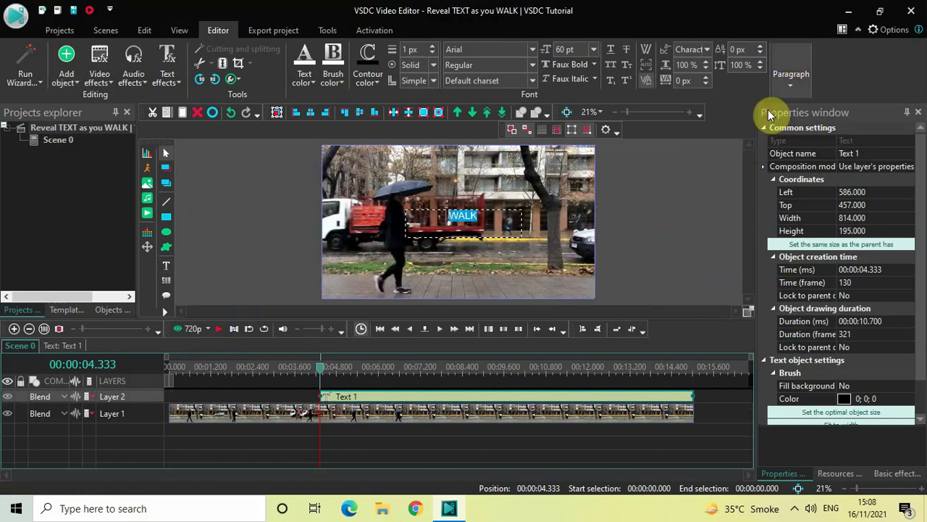
left_click(788, 83)
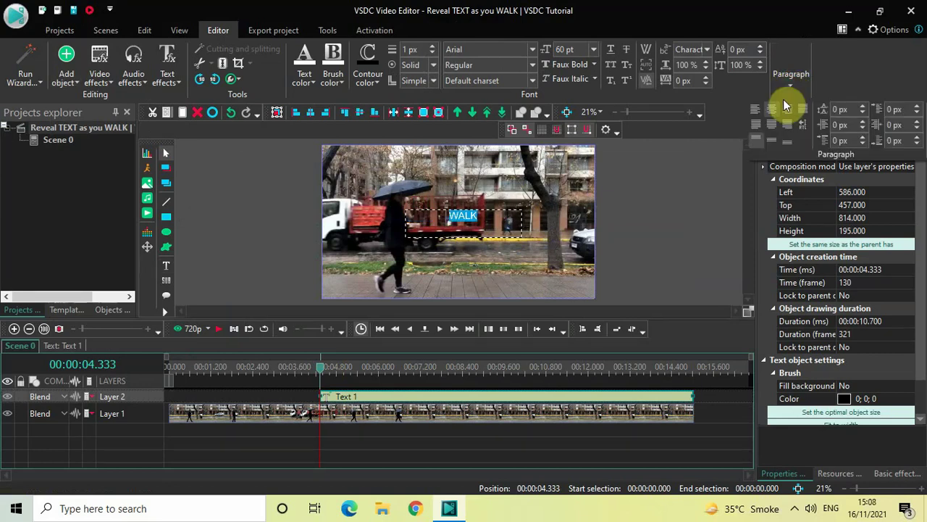
left_click(774, 137)
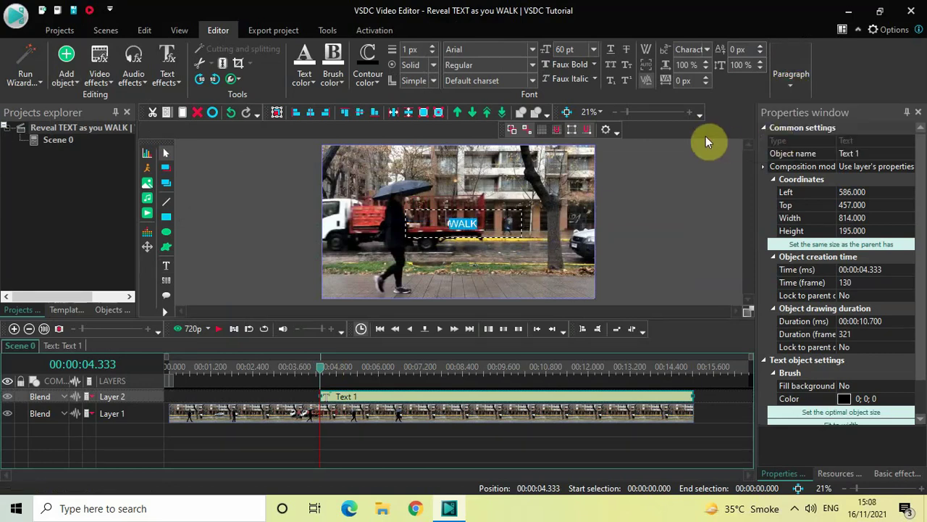
Set the WALK text's font to Montserrat Black at 250 pt
left_click(493, 50)
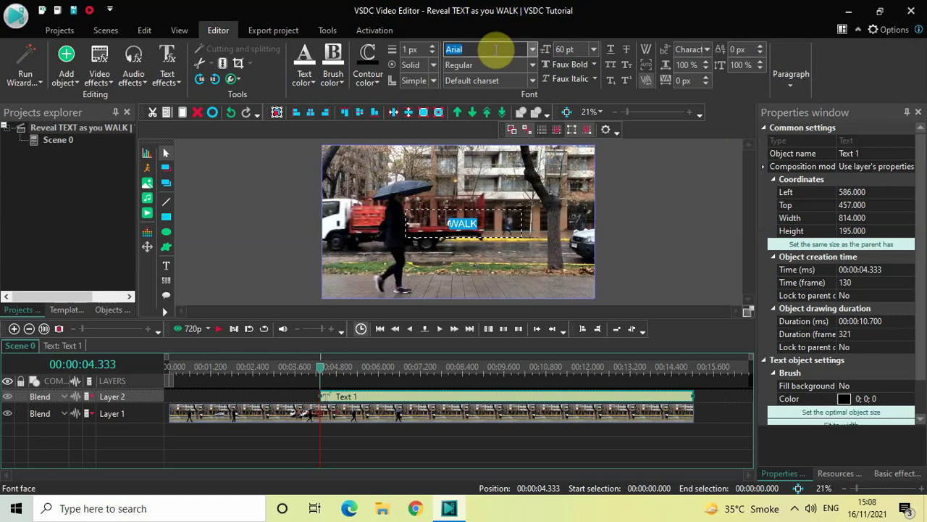
key("BackSpace")
type("Montserrat Black")
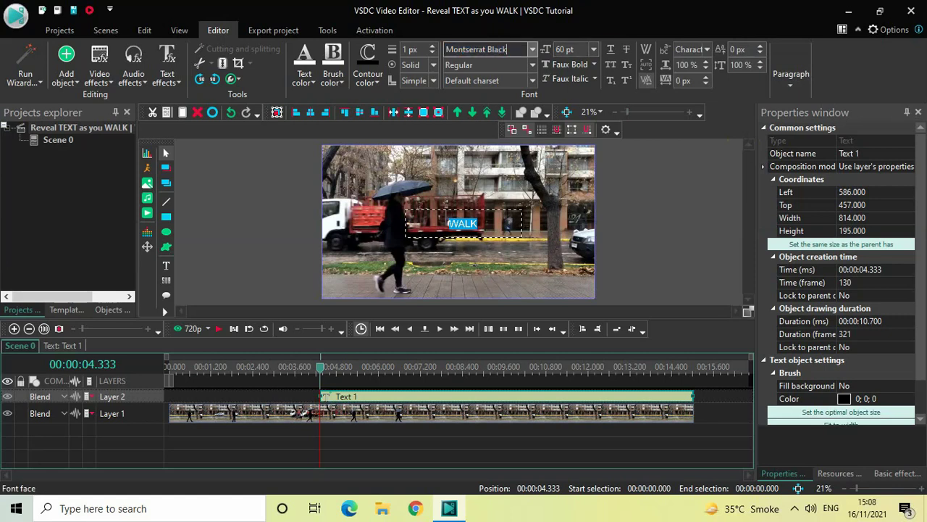
key("Return")
left_click(576, 50)
type("2")
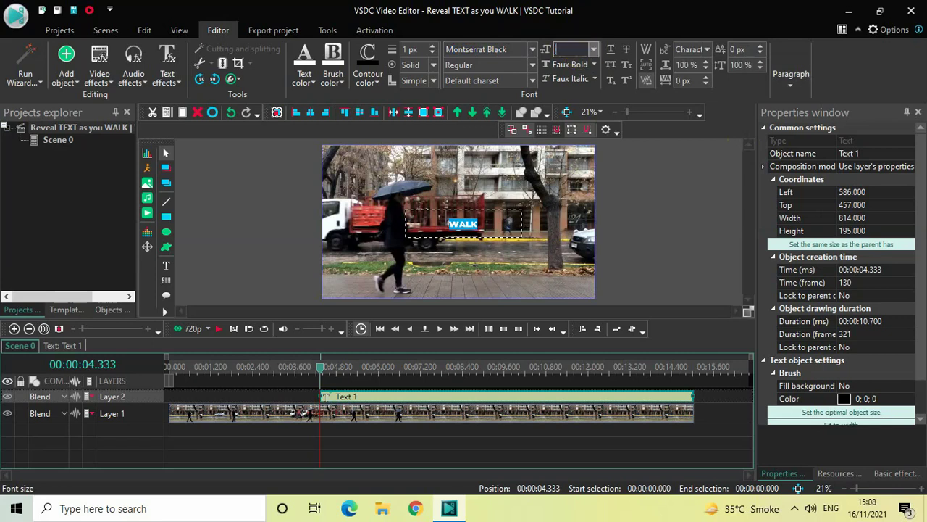
type("50")
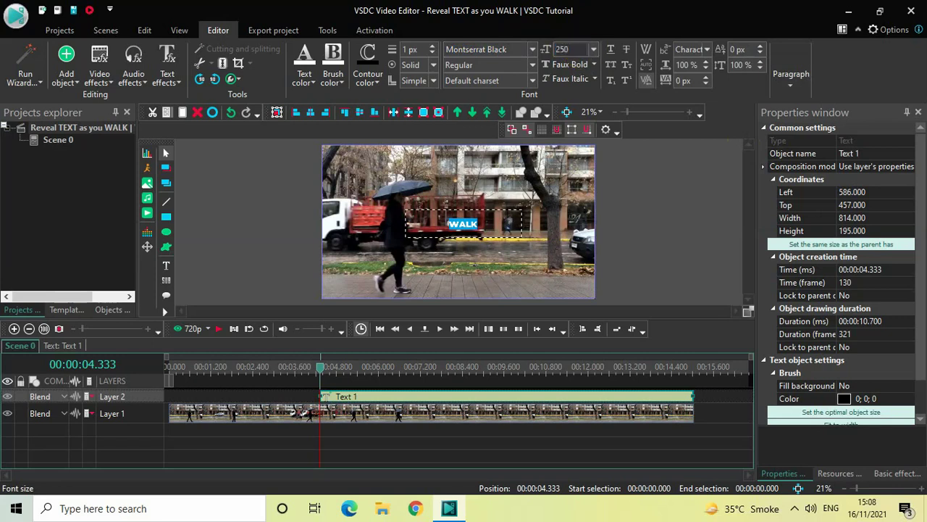
key("Return")
left_click(665, 225)
left_click(489, 229)
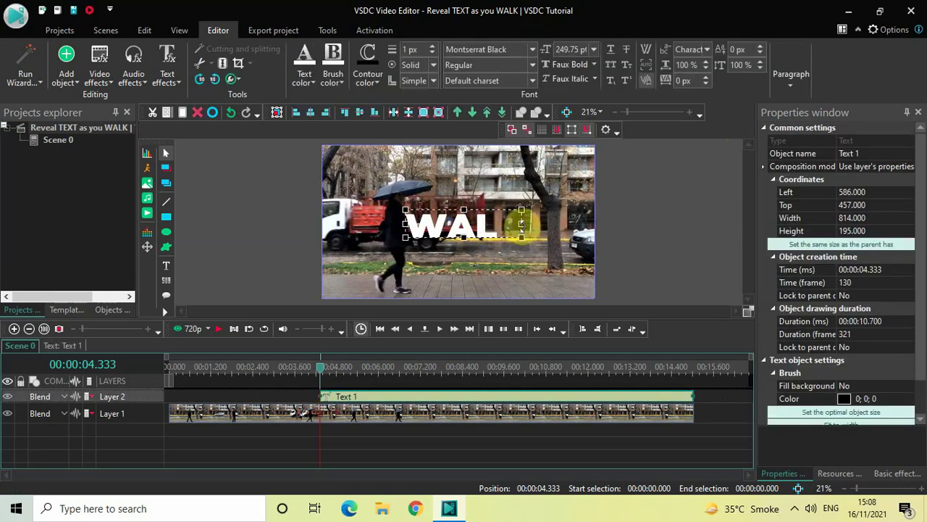
Adjust the WALK box's right and bottom edges, then drag the text left
left_click_drag(522, 224, 528, 224)
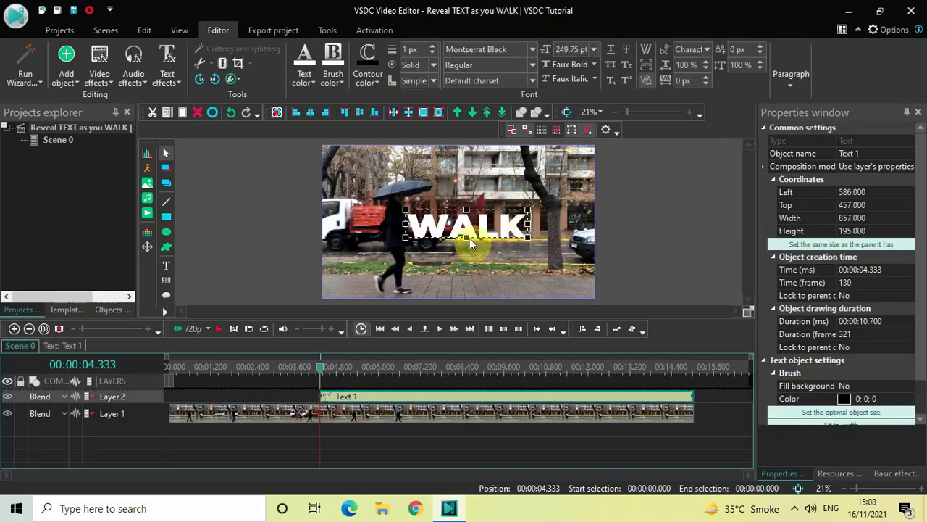
left_click_drag(467, 237, 467, 247)
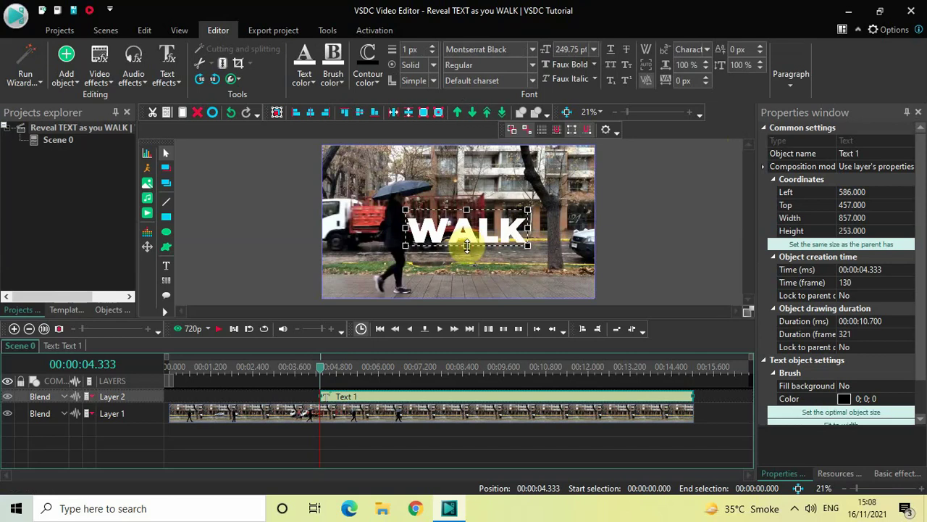
left_click_drag(466, 246, 467, 249)
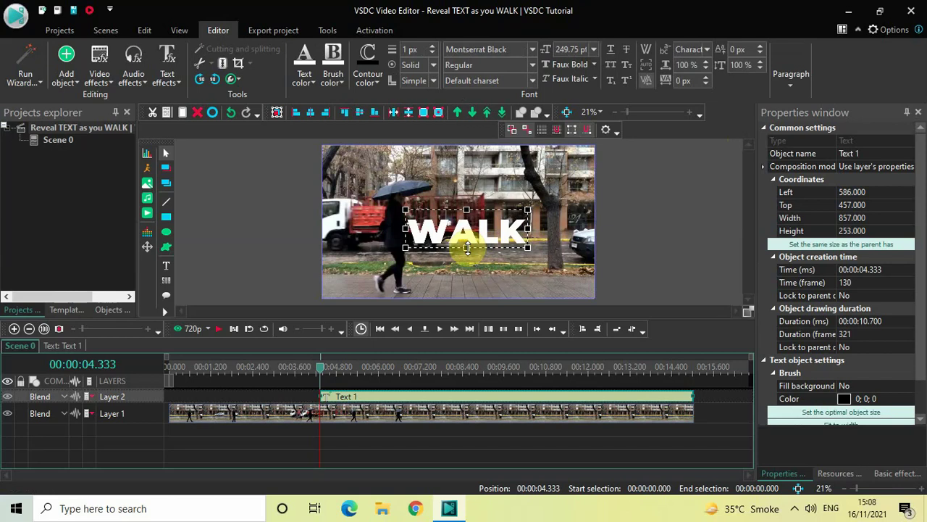
left_click_drag(466, 248, 466, 244)
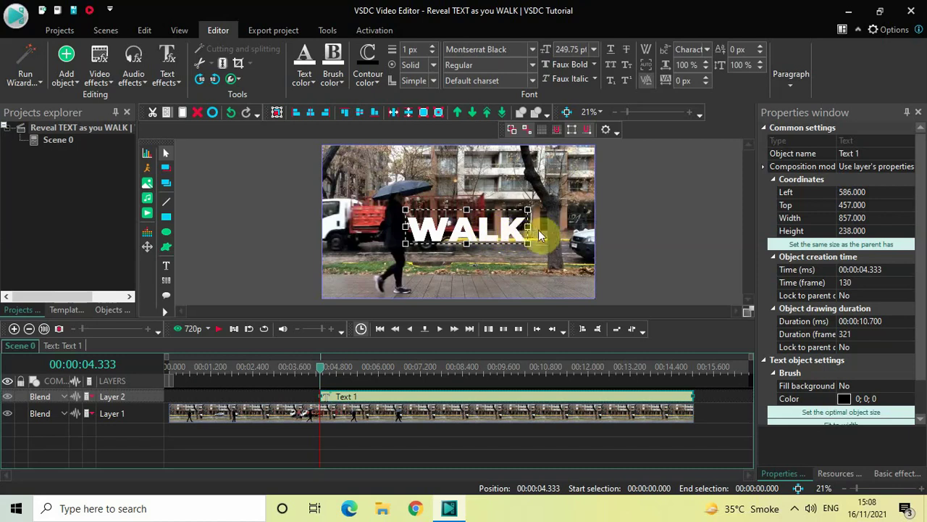
left_click_drag(530, 226, 530, 226)
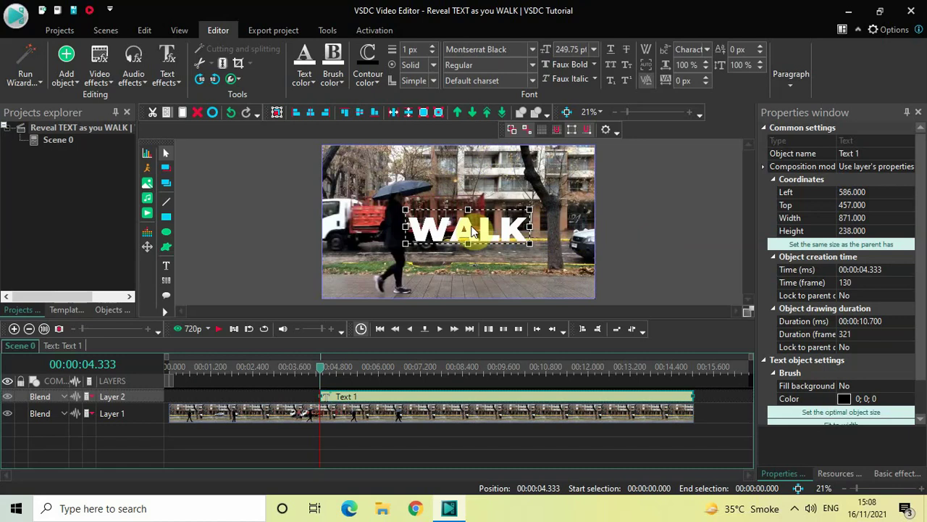
left_click_drag(471, 226, 455, 226)
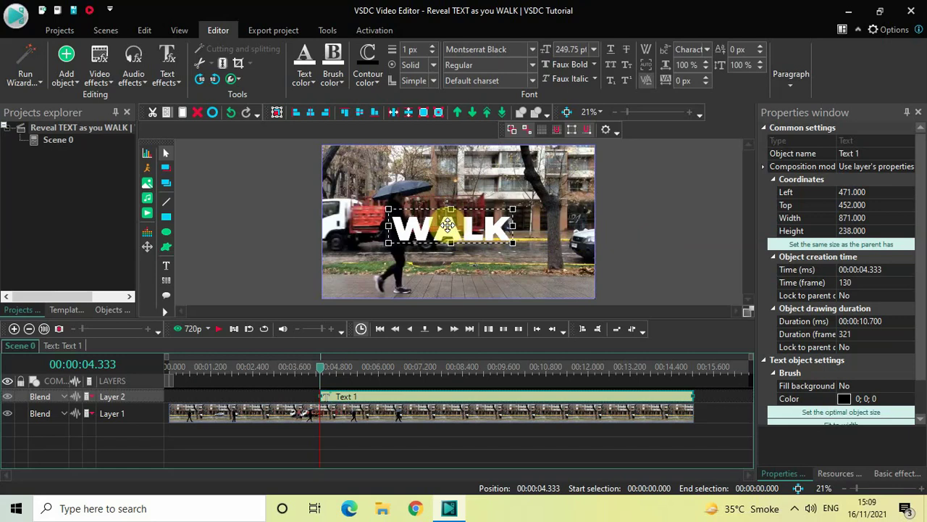
Nudge WALK left and step its Left coordinate down to 424
left_click_drag(449, 225, 447, 225)
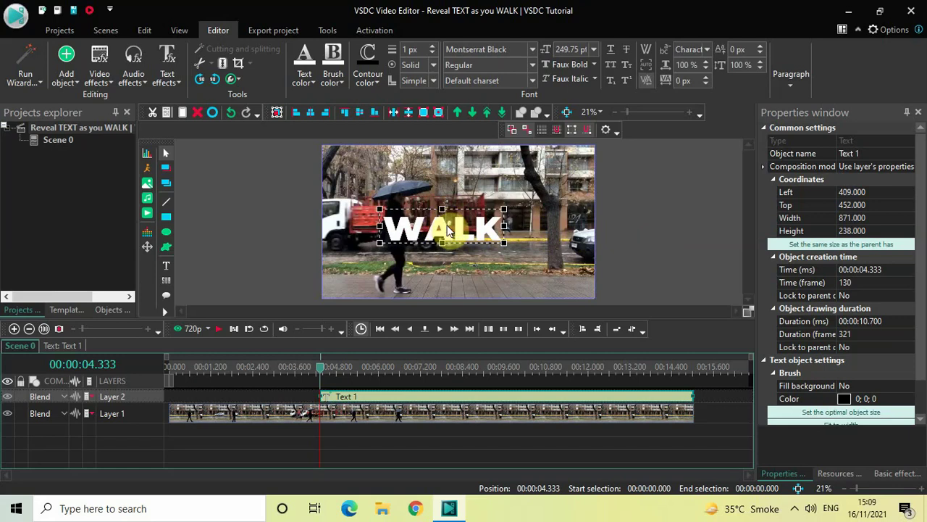
key("Right")
key("Right")
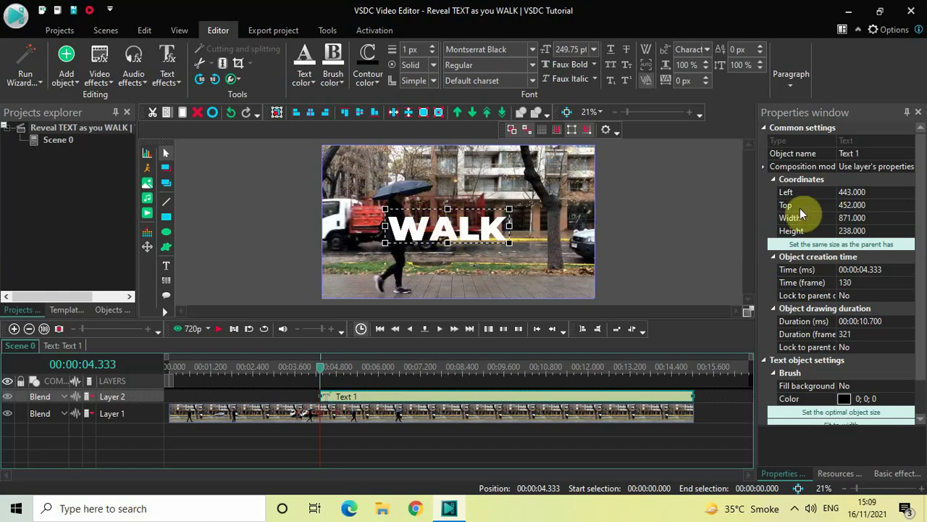
left_click(899, 192)
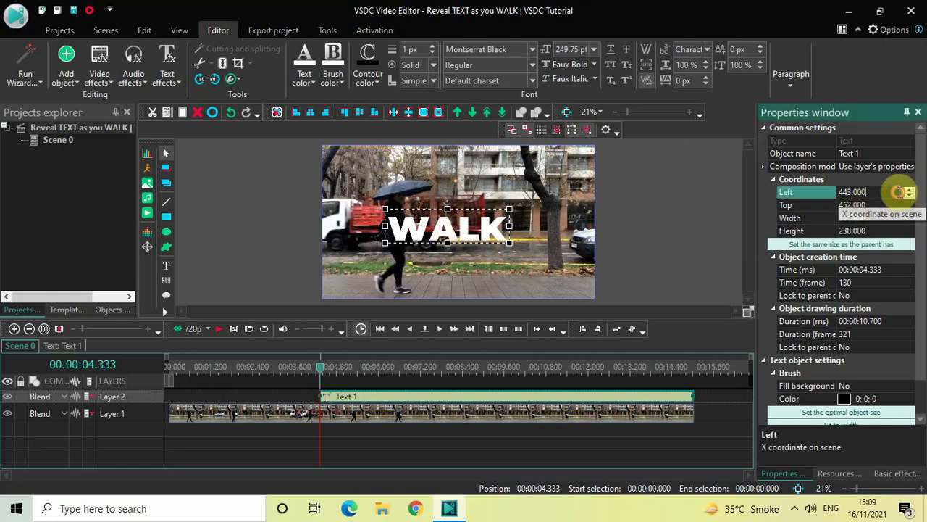
left_click(911, 197)
left_click(911, 197)
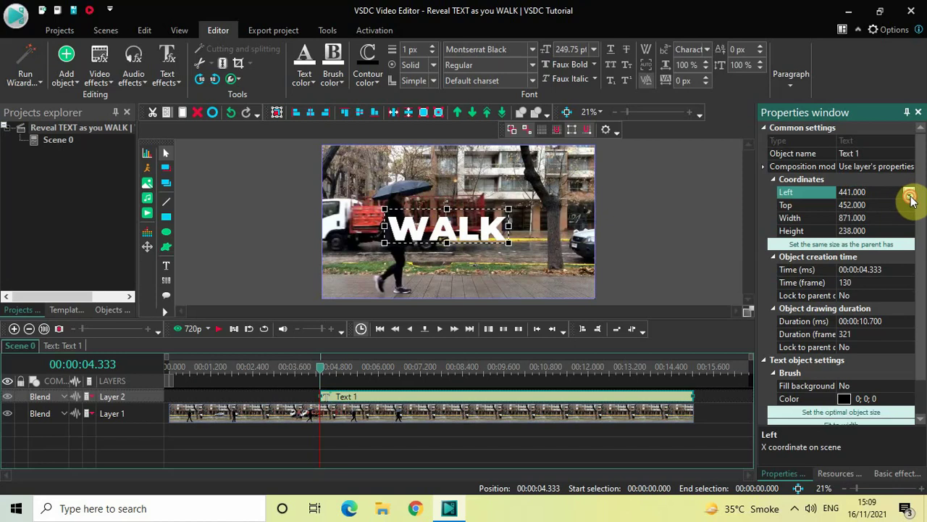
left_click(910, 197)
left_click(911, 197)
left_click(911, 197)
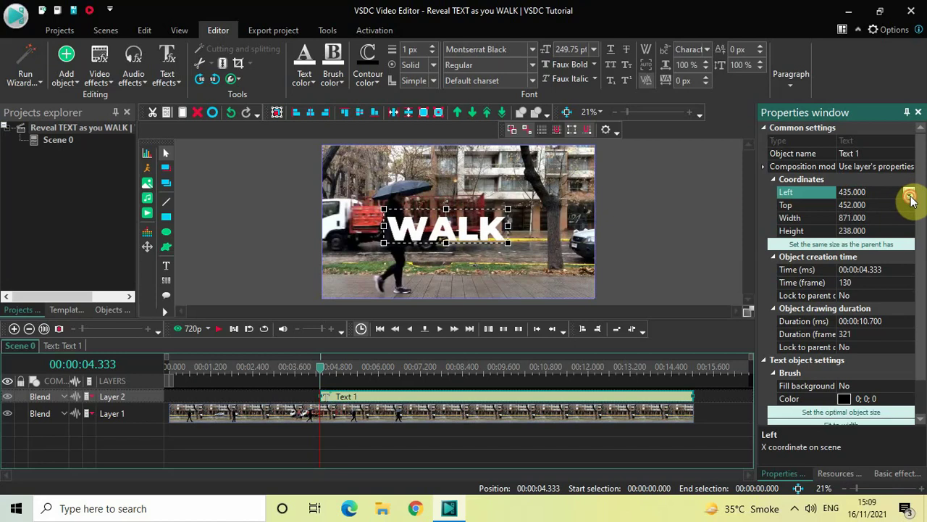
left_click(911, 197)
left_click(911, 197)
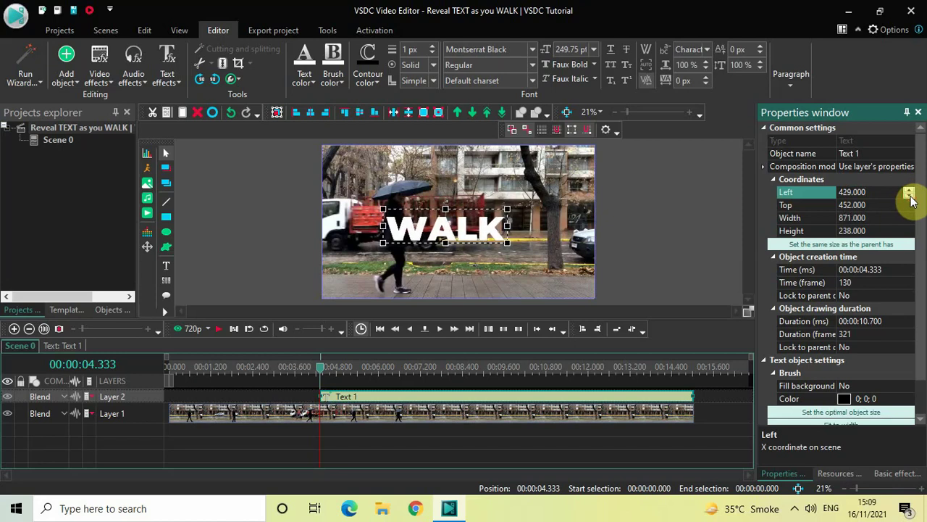
left_click(910, 197)
left_click(911, 197)
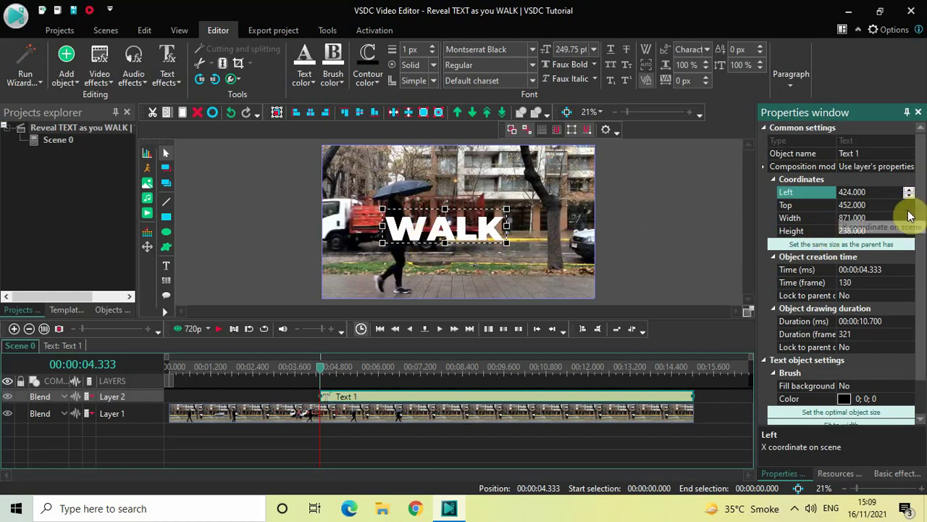
Step WALK's Top coordinate down to 438 and deselect to view the result
left_click(910, 210)
left_click(910, 210)
left_click(910, 210)
left_click(911, 210)
left_click(911, 210)
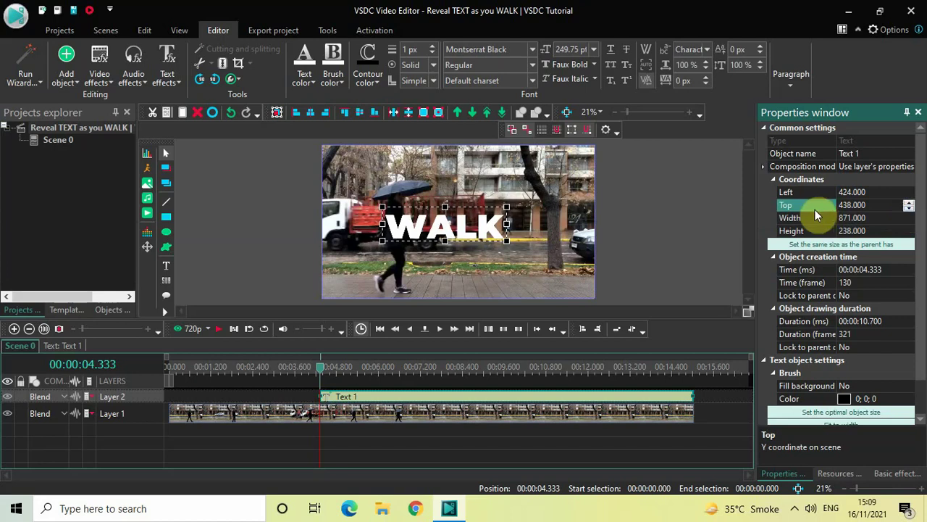
left_click(713, 226)
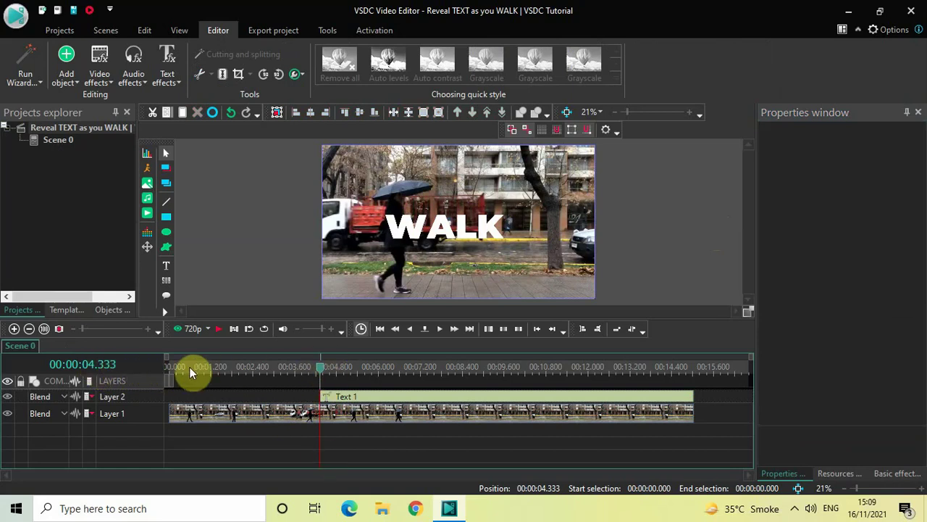
left_click(165, 365)
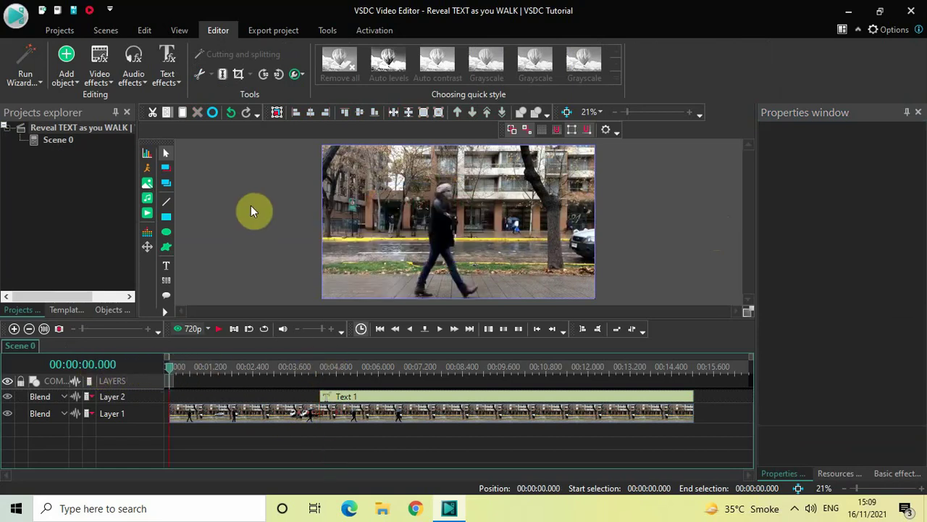
key("space")
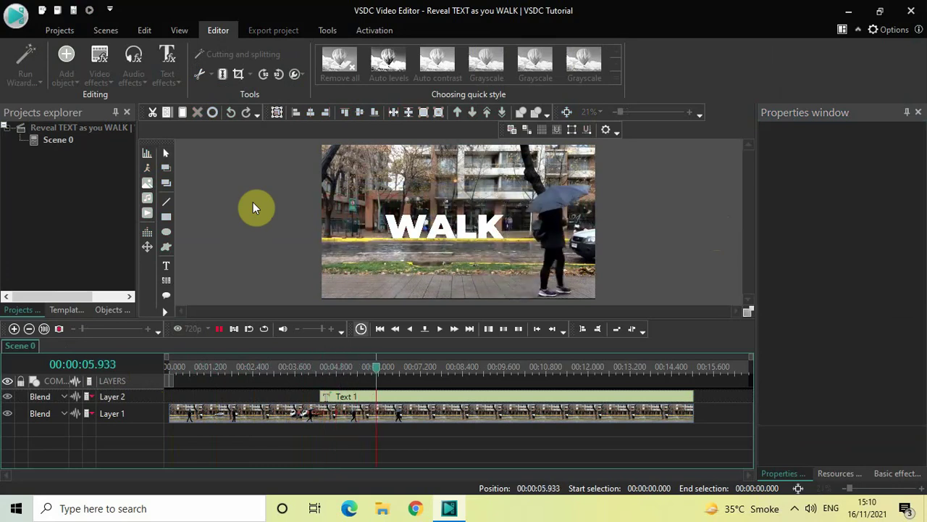
key("space")
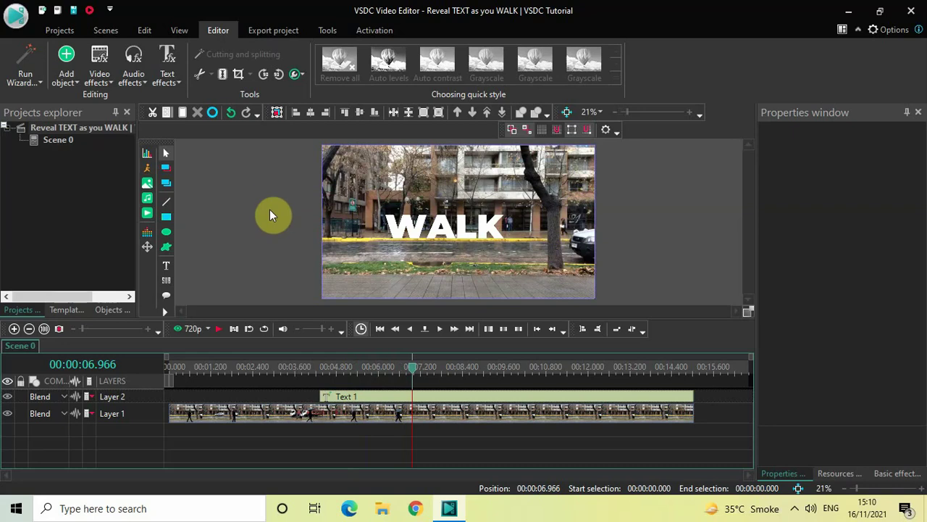
Open Text 1's own timeline, preview it, and rewind the playhead to 0
left_click(368, 397)
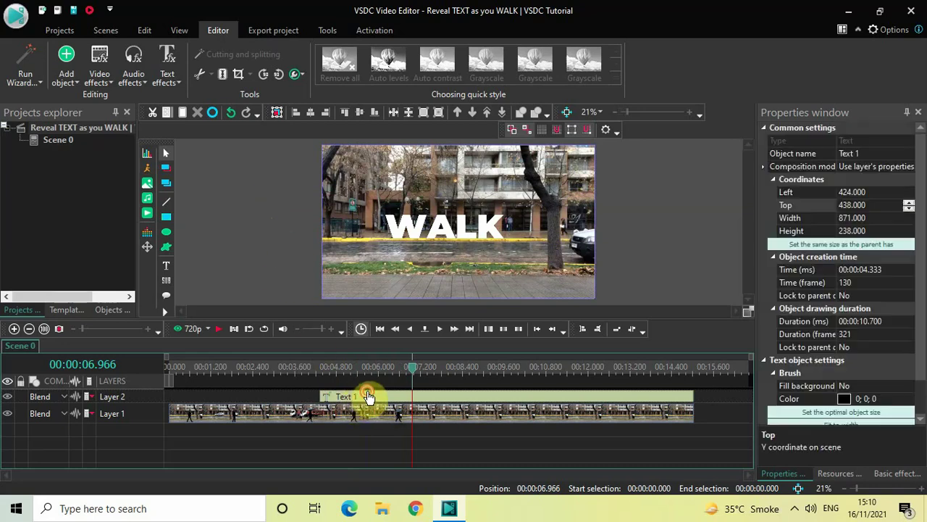
double_click(368, 397)
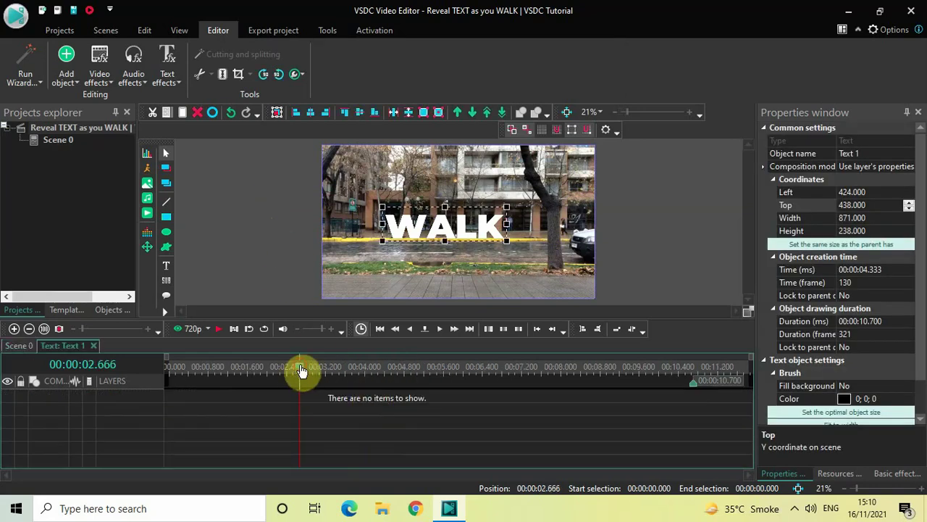
left_click_drag(286, 370, 161, 367)
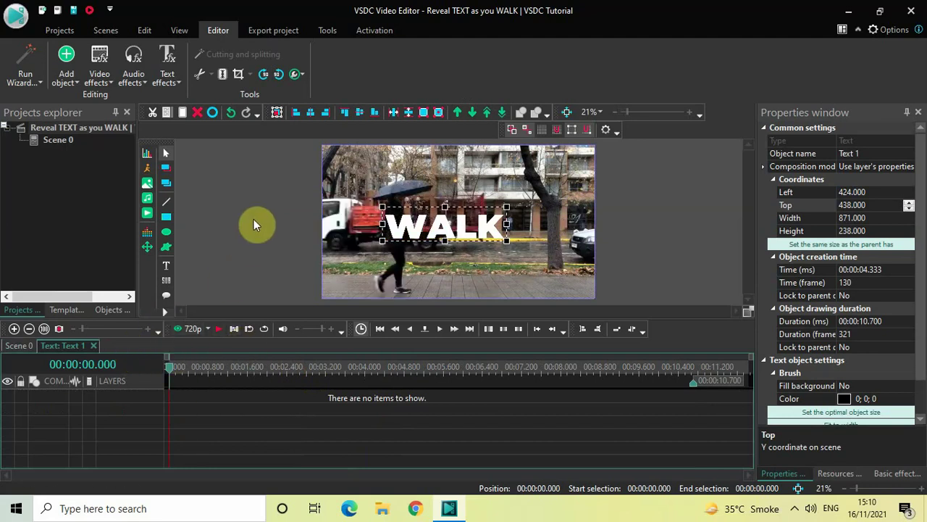
key("space")
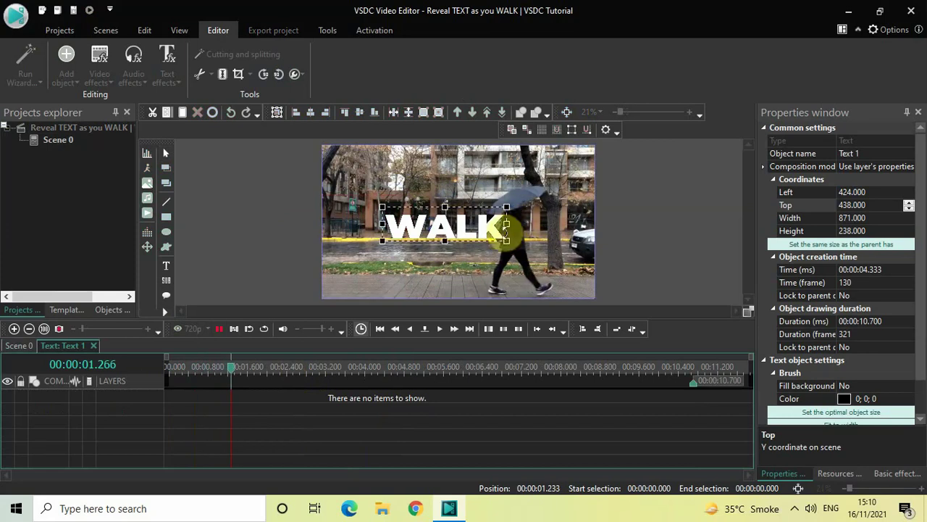
left_click(503, 219)
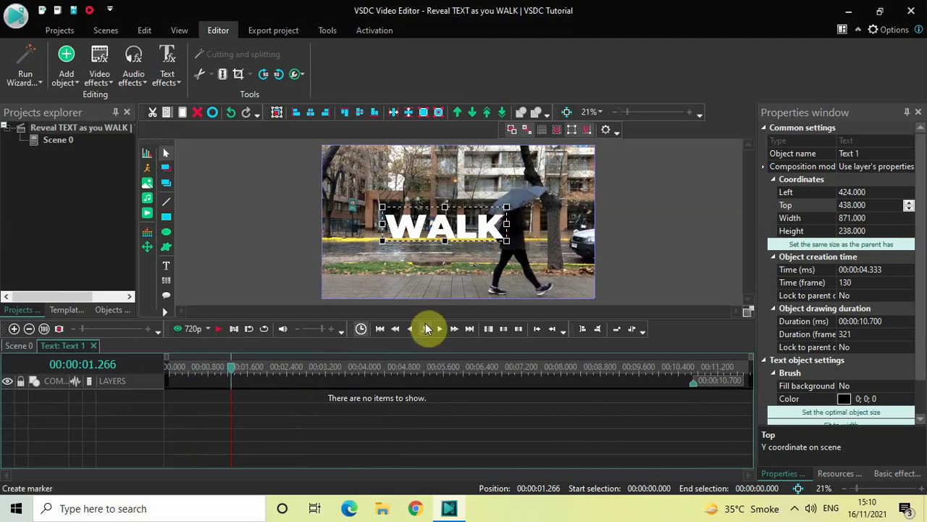
left_click(230, 369)
left_click_drag(231, 370, 124, 369)
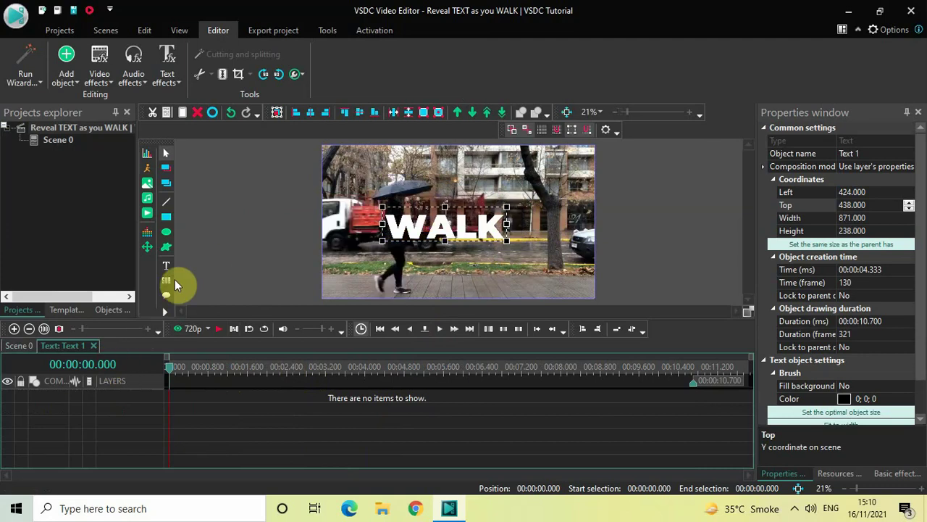
Add a Wipe transition to the WALK text and move it to the timeline start
left_click(109, 76)
mouse_move(126, 222)
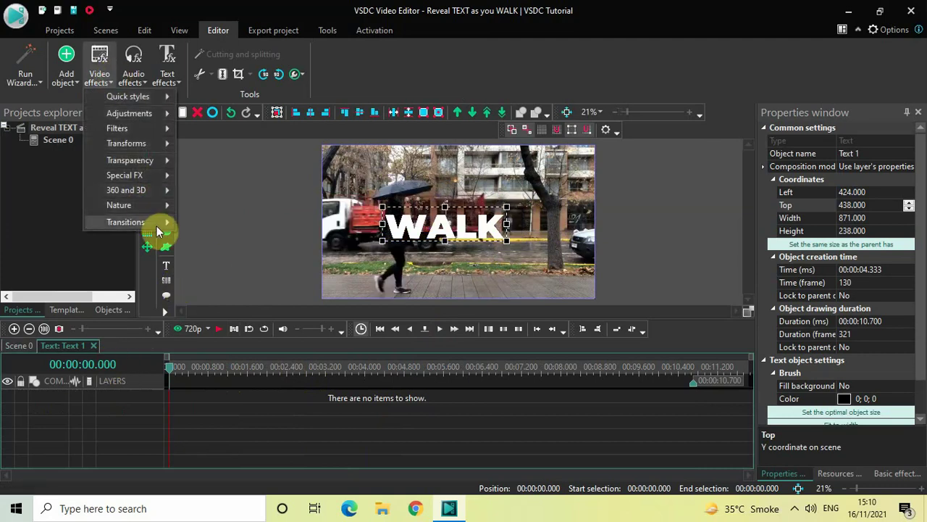
left_click(232, 300)
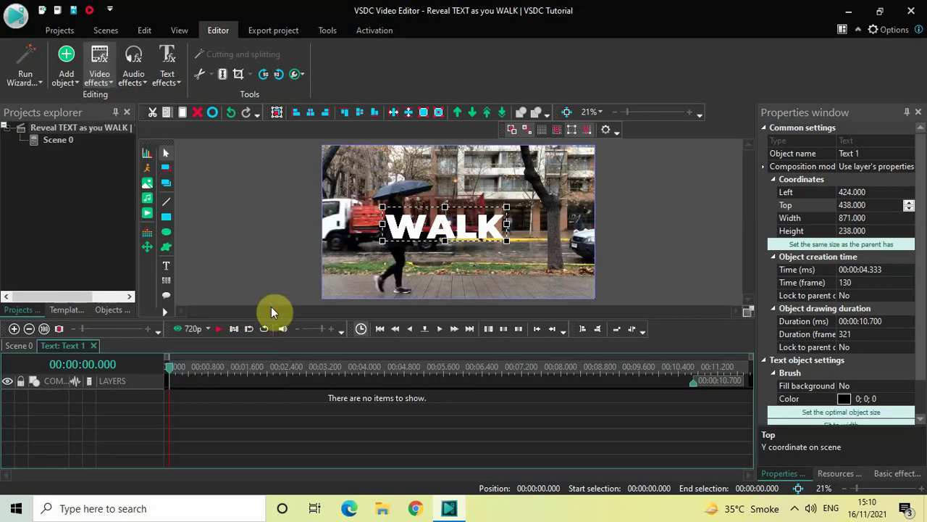
left_click(580, 320)
left_click(672, 396)
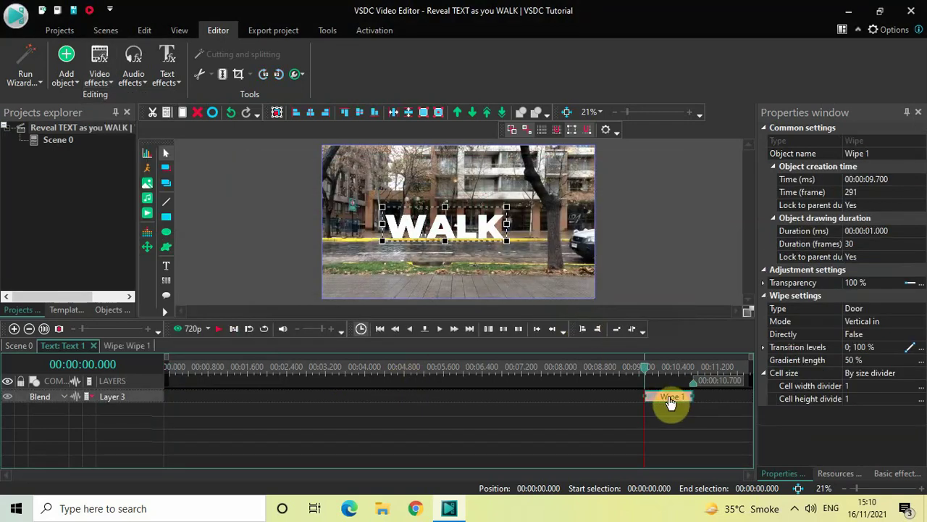
left_click_drag(625, 395, 119, 326)
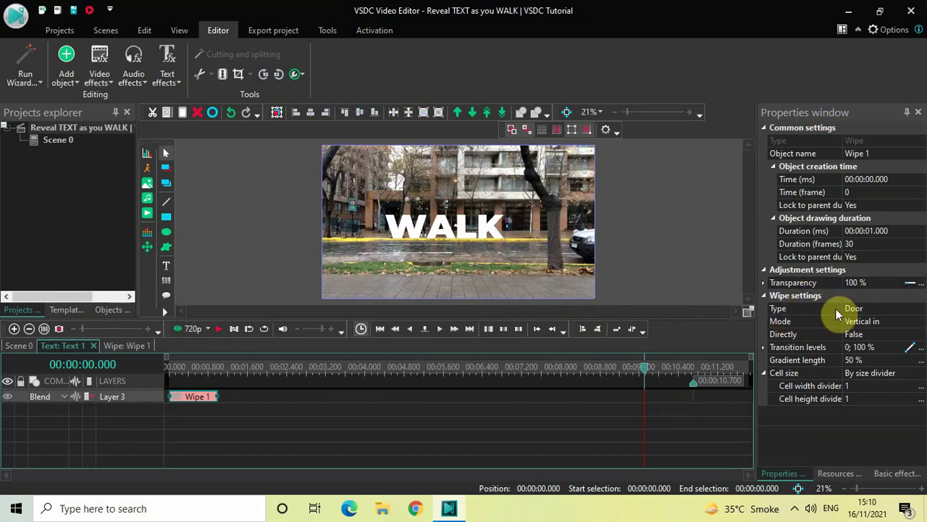
Set the wipe Type to Side, Directly to True, and gradient length to 0%
left_click(921, 310)
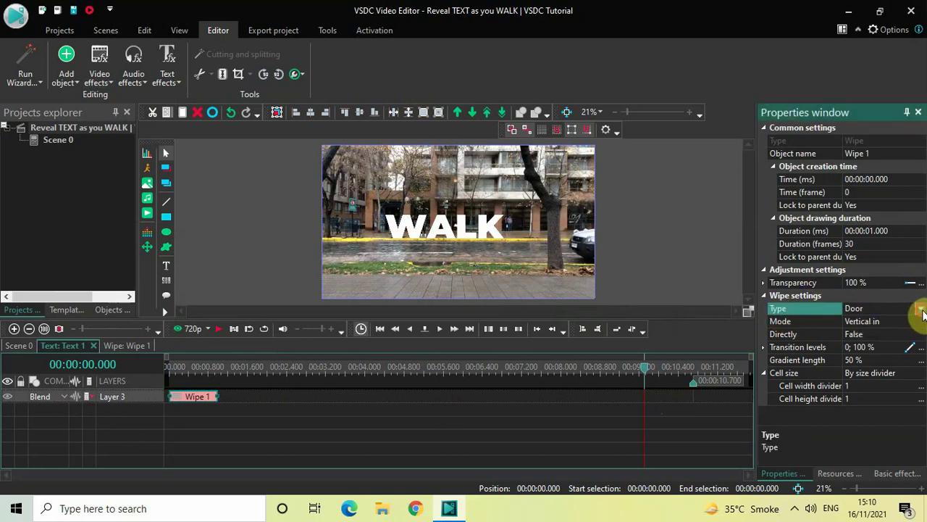
left_click(921, 310)
left_click(884, 333)
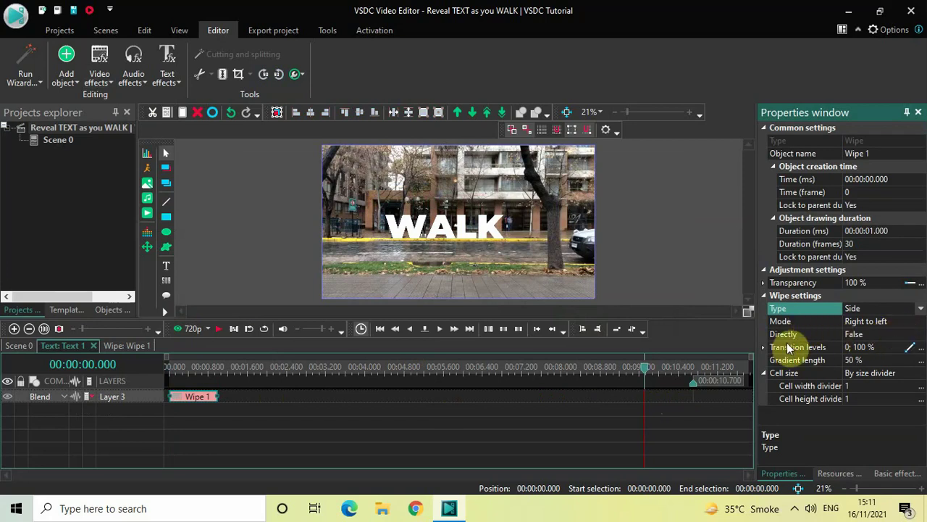
left_click(922, 335)
left_click(923, 335)
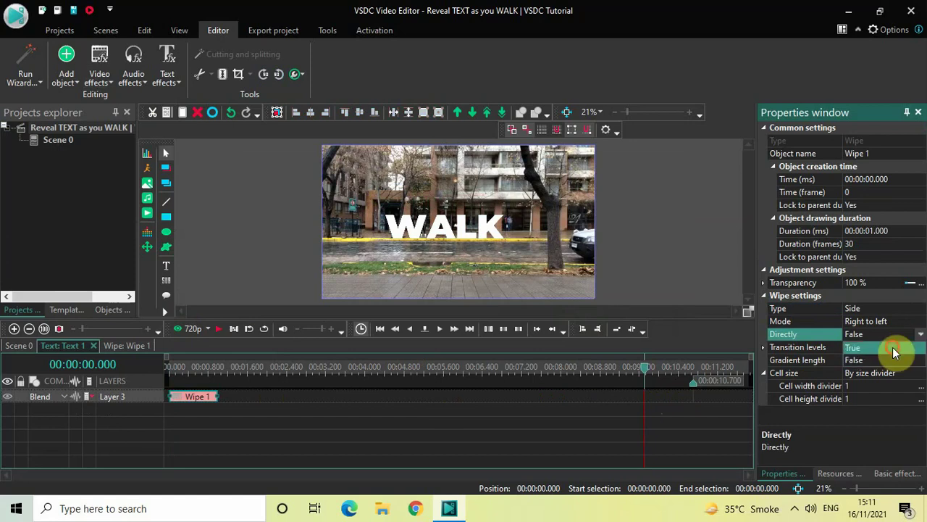
left_click(894, 348)
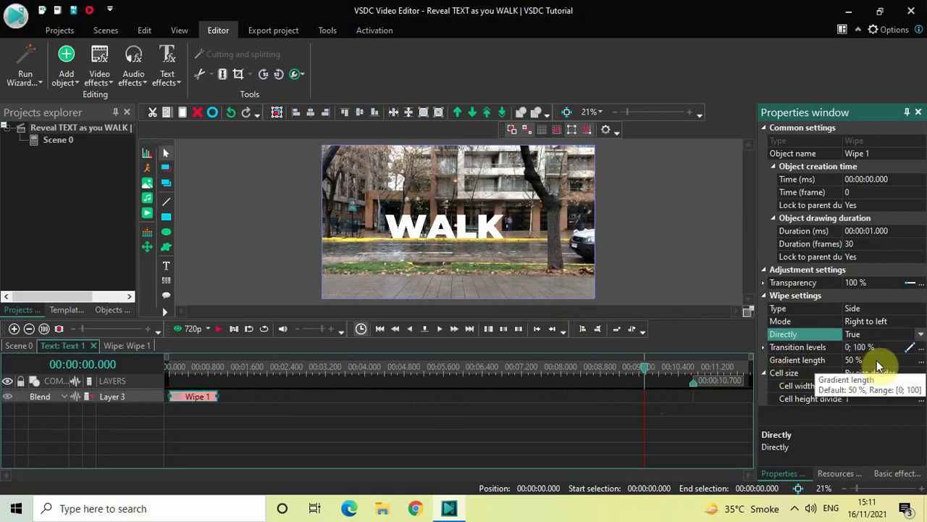
left_click(878, 360)
type("0")
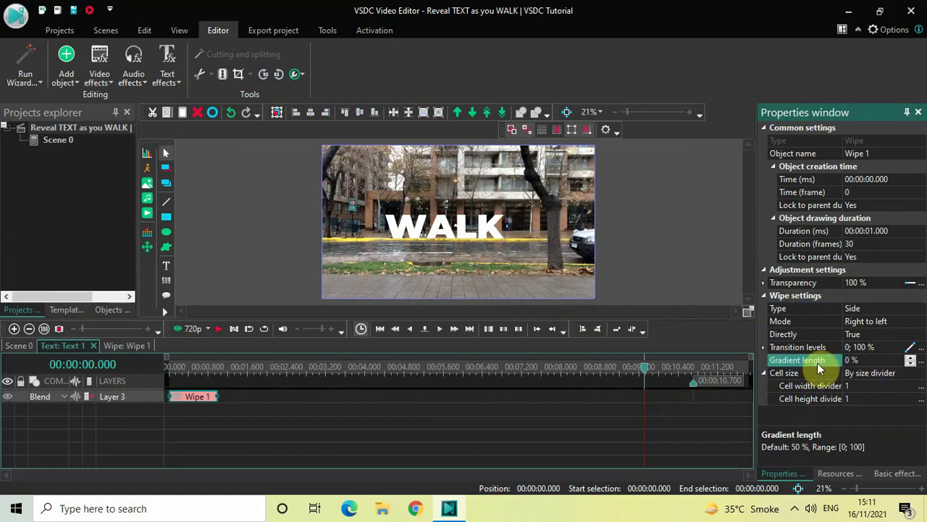
Extend Wipe 1's right edge to about 1.4 s and replay the reveal
left_click(166, 370)
key("space")
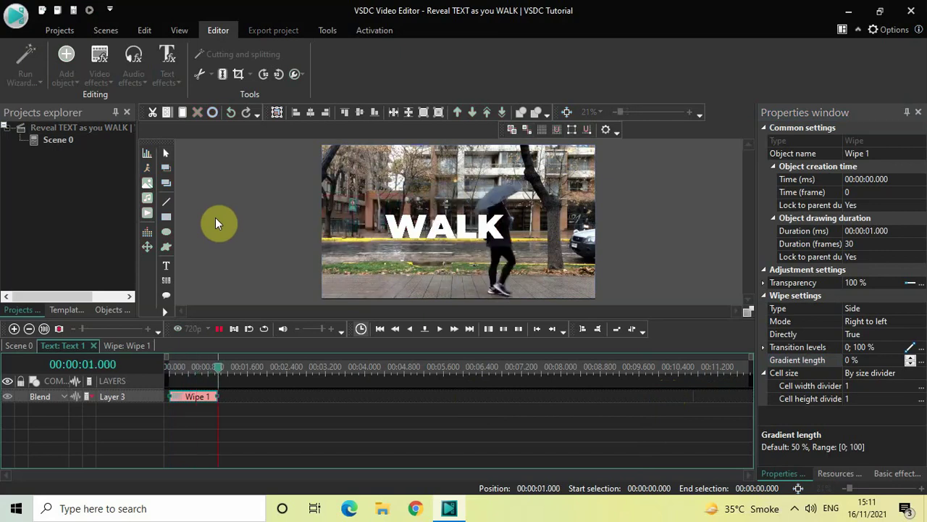
key("space")
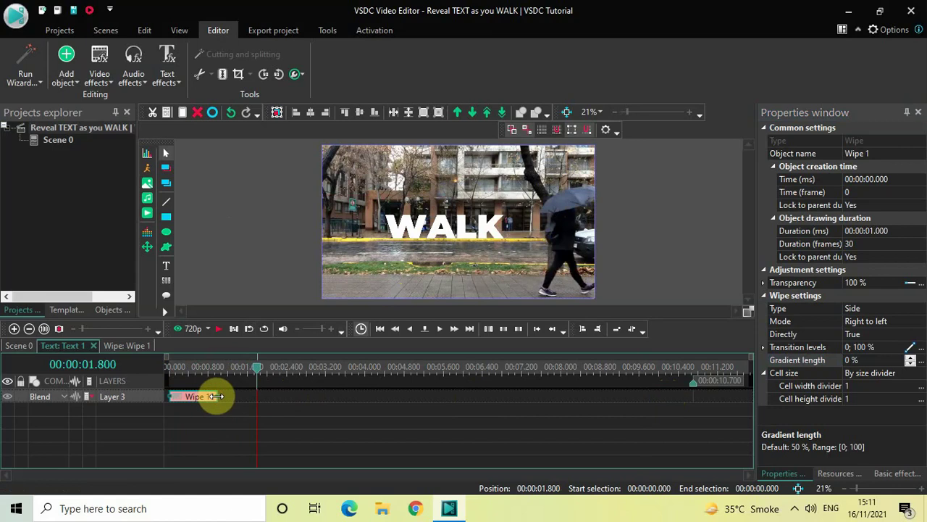
left_click_drag(218, 397, 236, 396)
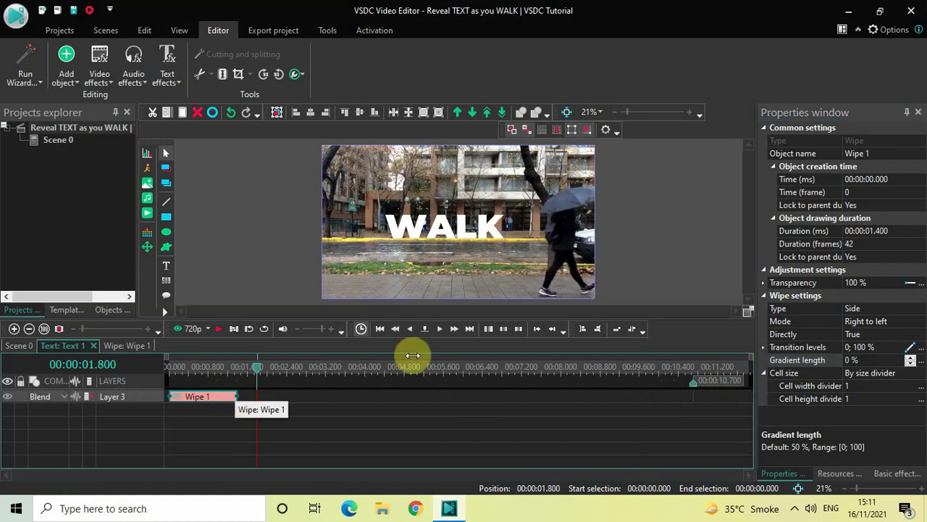
left_click(168, 370)
key("space")
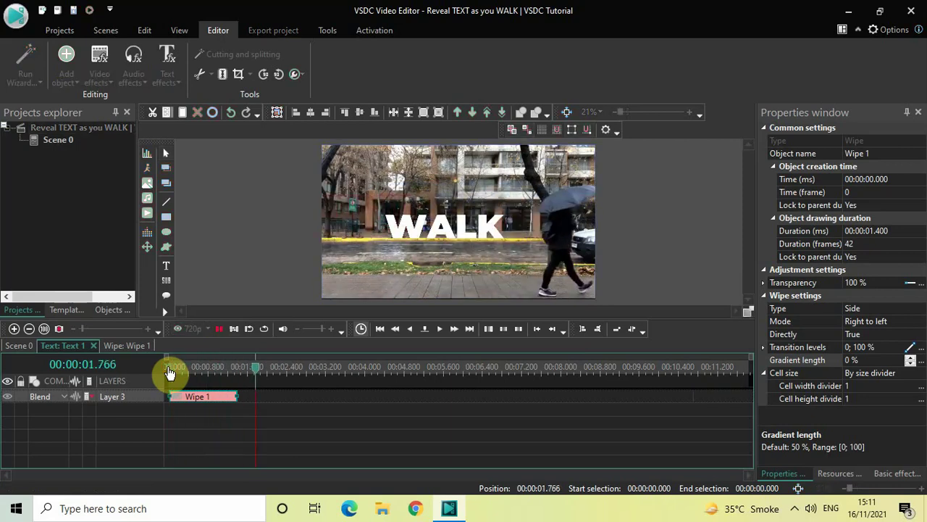
left_click(168, 369)
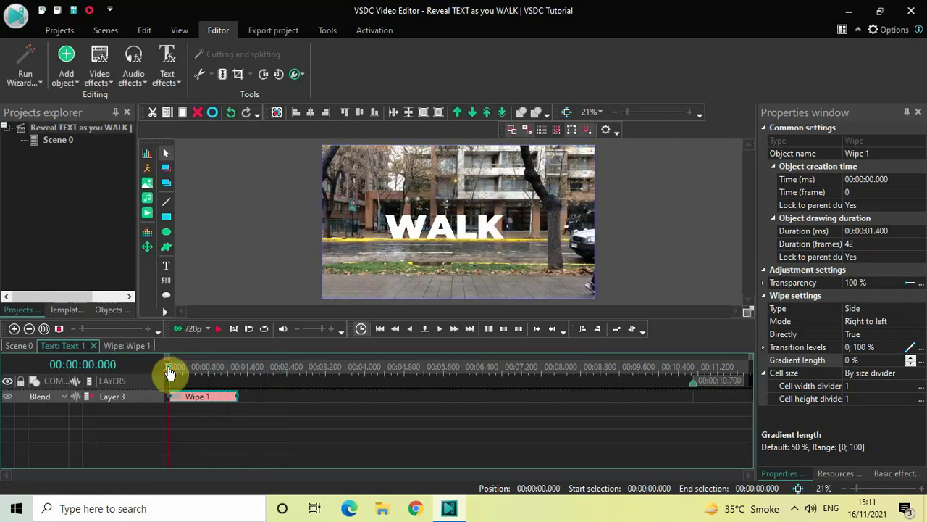
key("space")
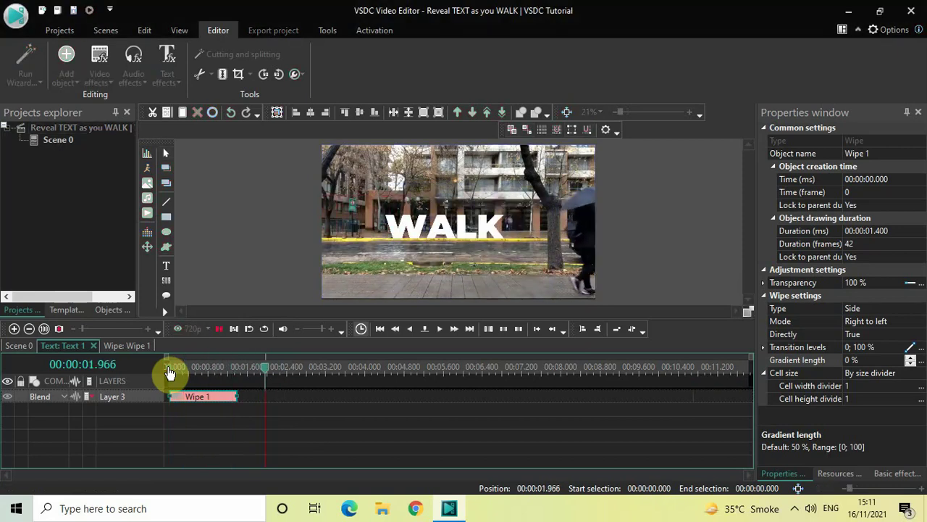
key("space")
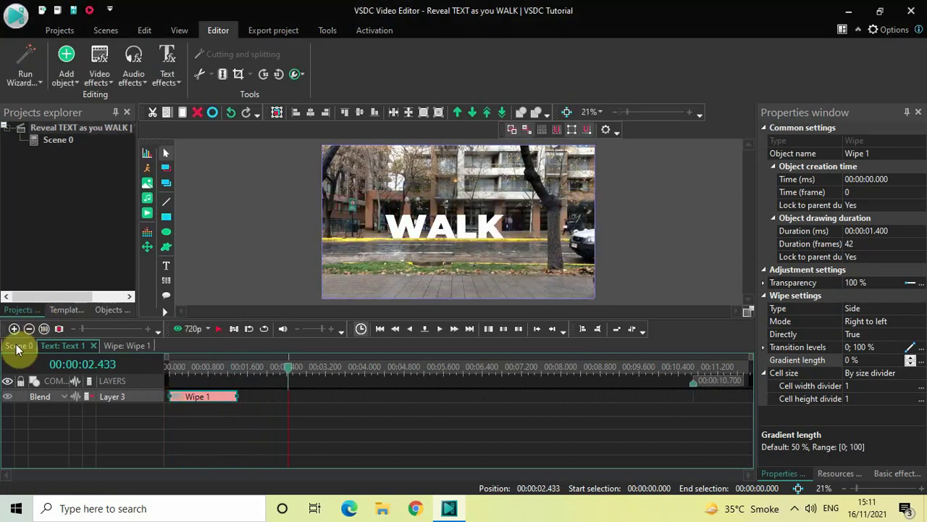
Play the whole main scene from the start to review the WALK reveal
left_click(18, 347)
left_click(167, 367)
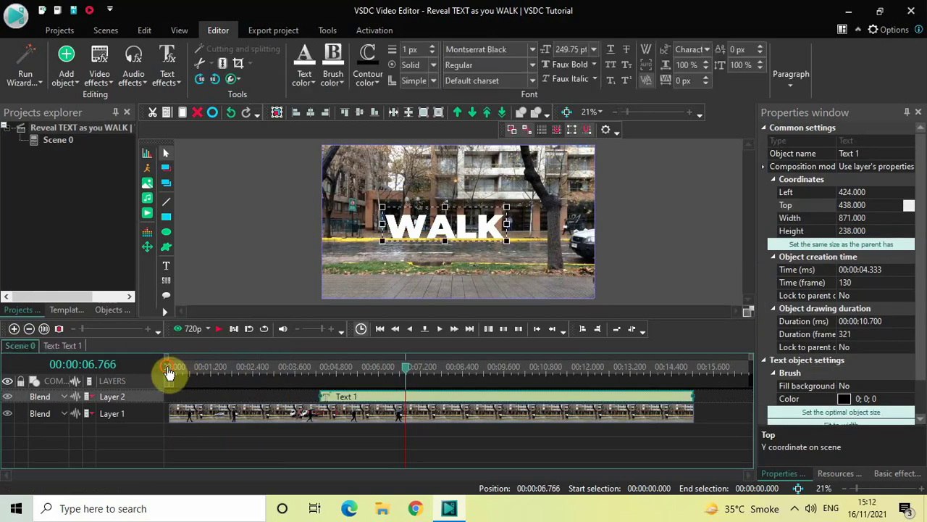
key("space")
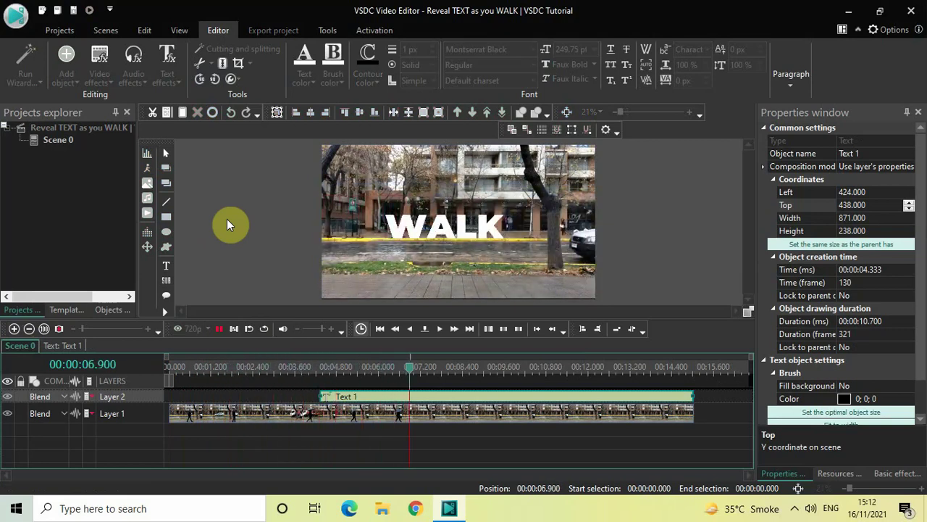
key("space")
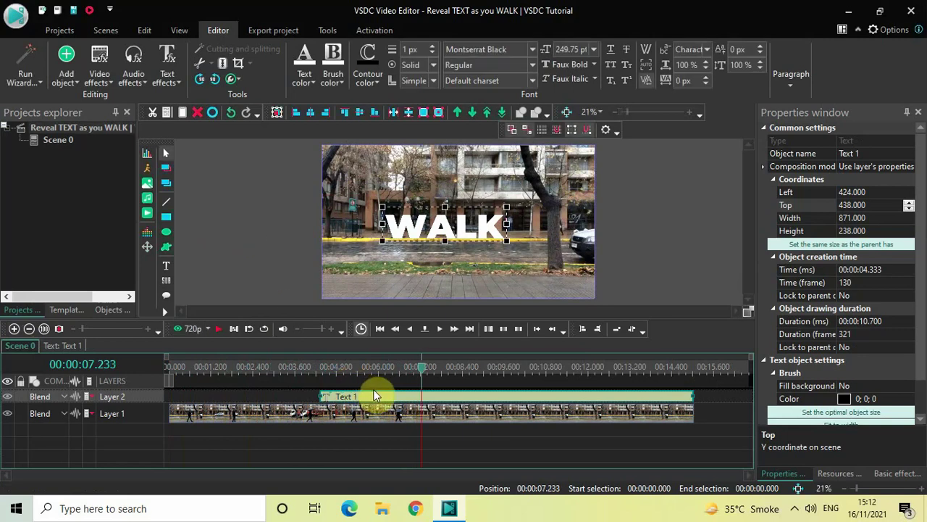
Set Wipe 1's duration to 00:00:01.366, preview it, and return to Scene 0
double_click(375, 396)
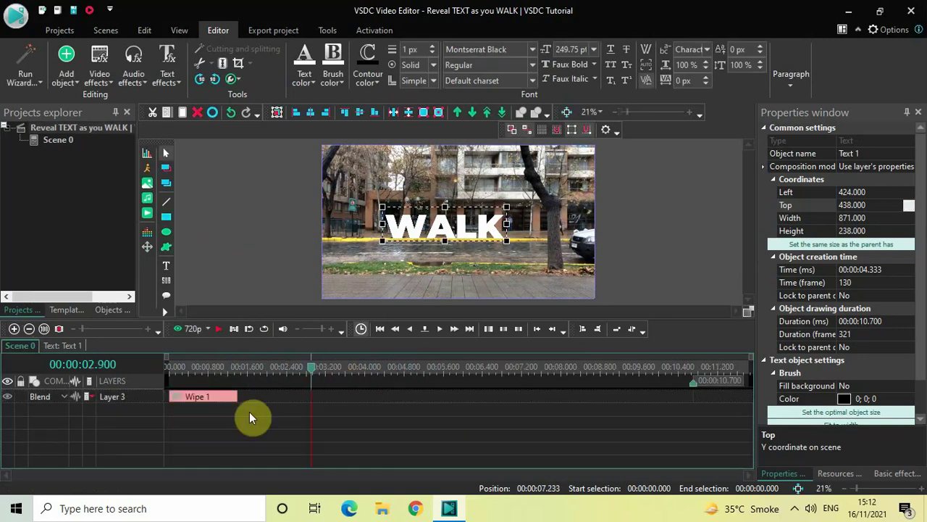
left_click(215, 397)
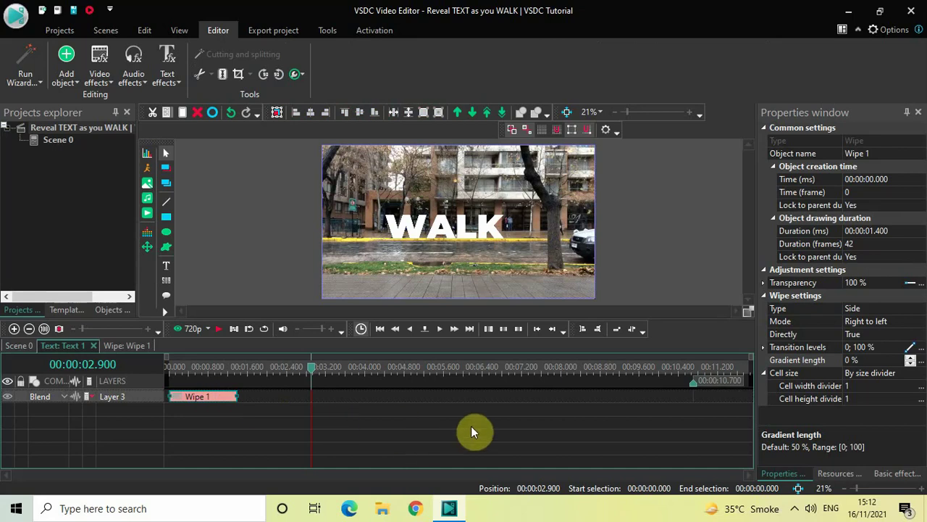
left_click(914, 231)
type("366")
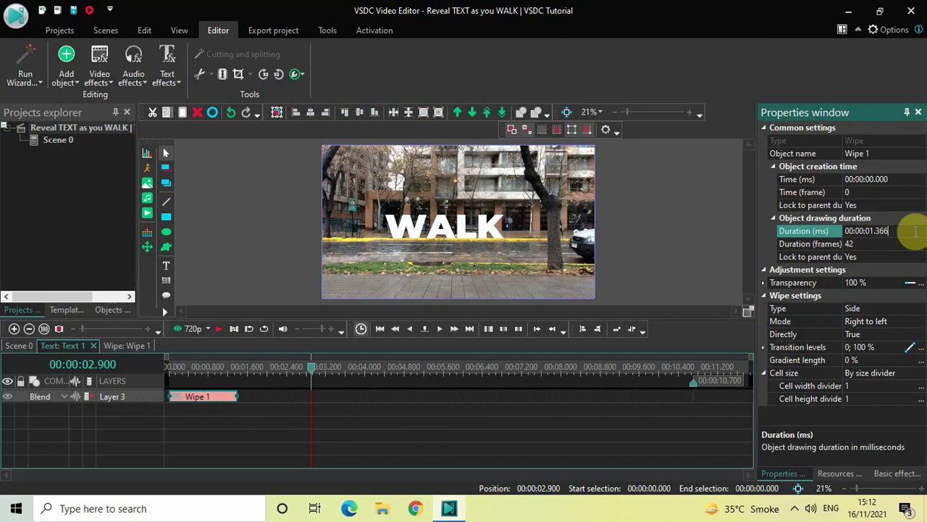
key("Return")
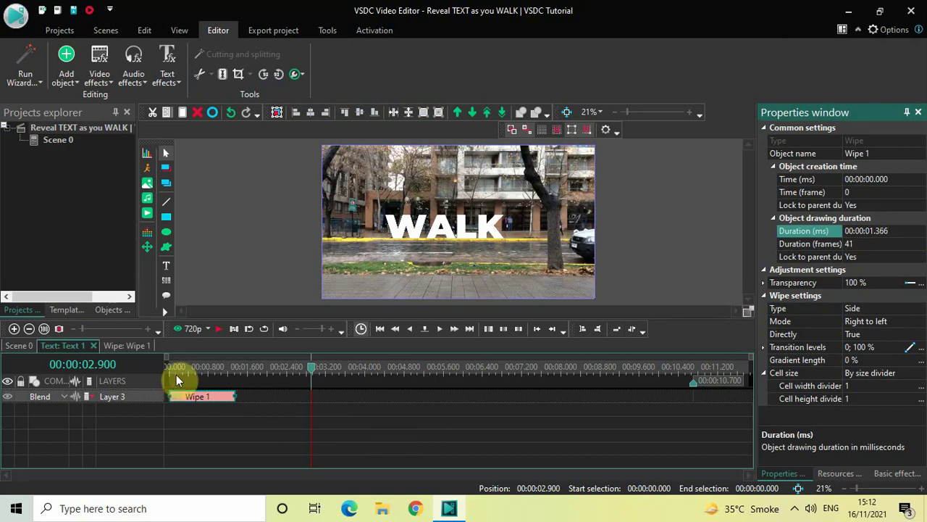
left_click(167, 367)
key("space")
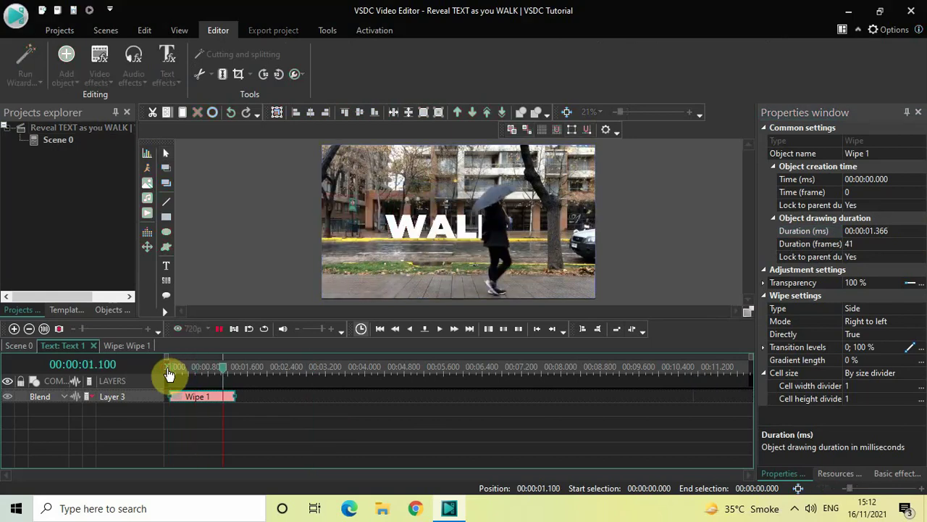
key("space")
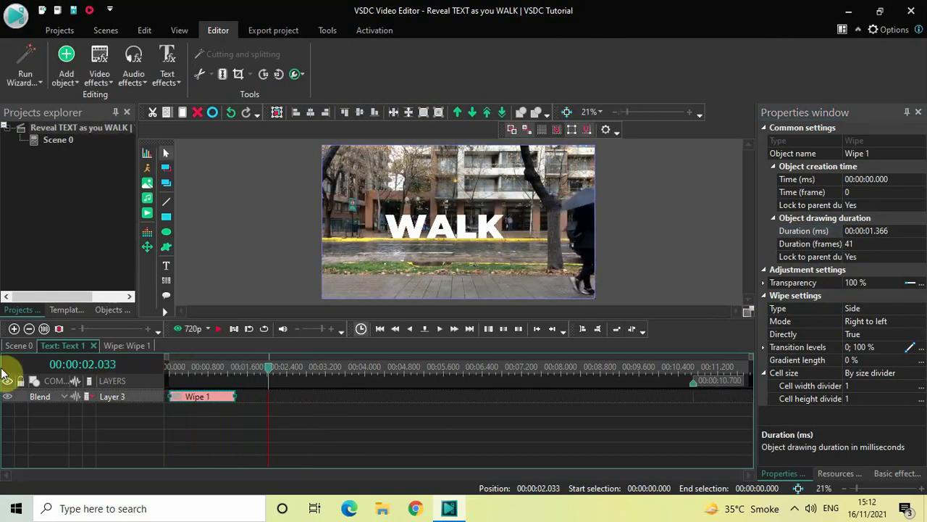
left_click(13, 351)
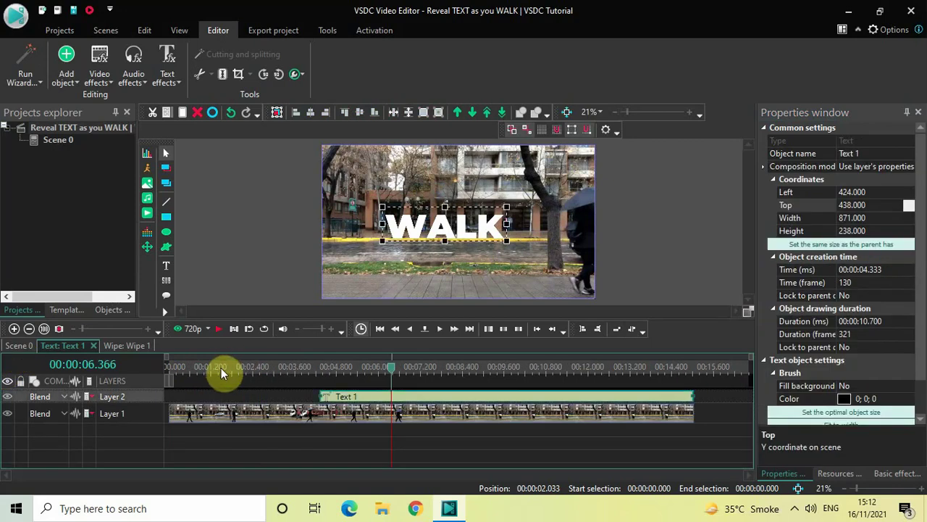
left_click(181, 371)
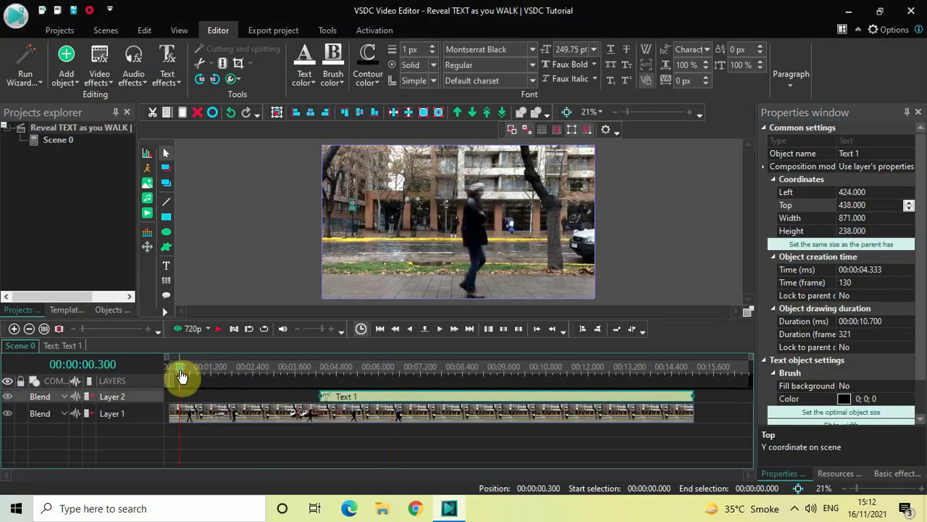
key("space")
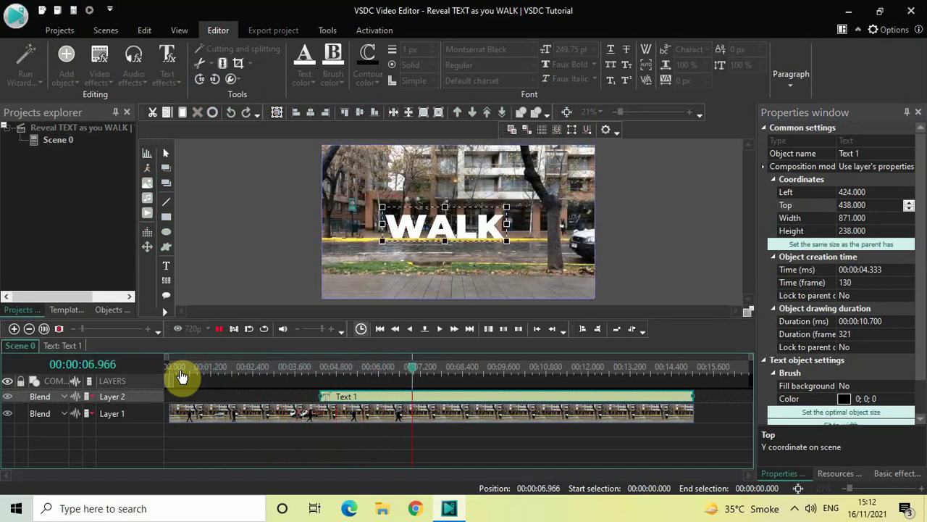
key("space")
left_click(293, 371)
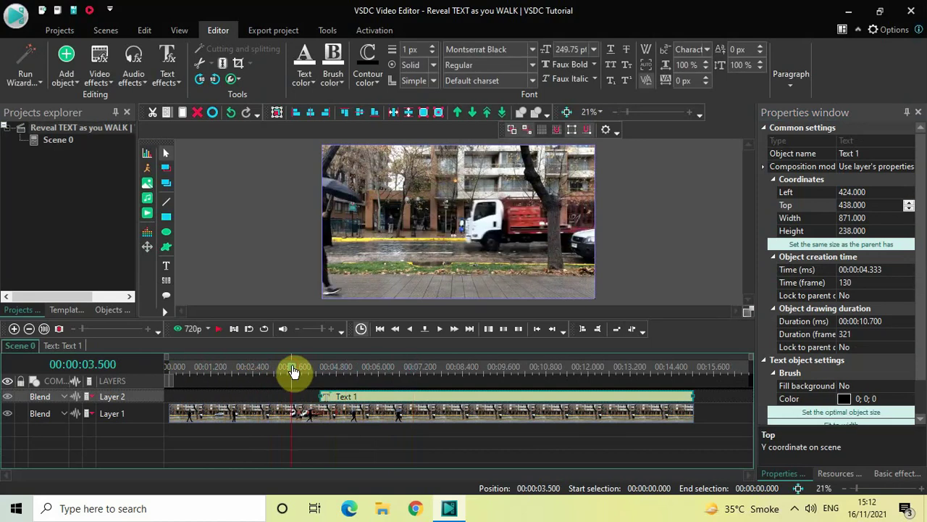
key("space")
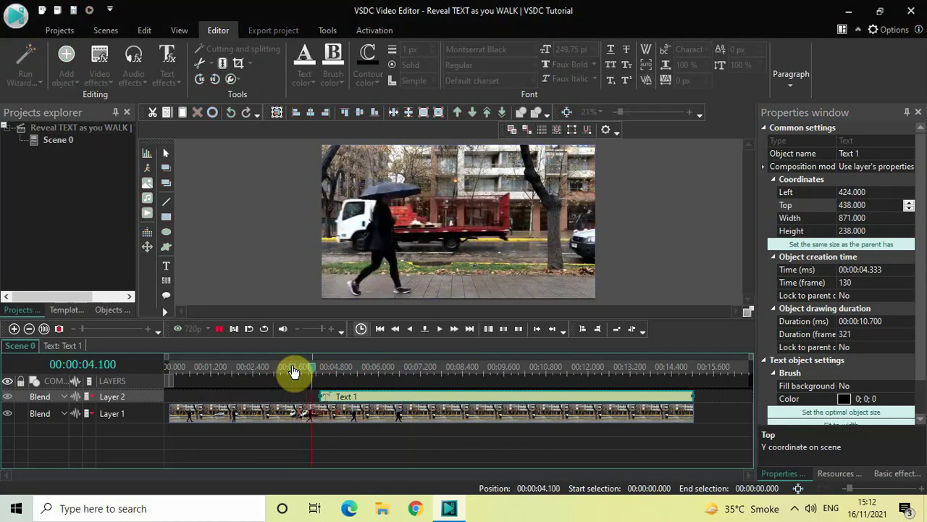